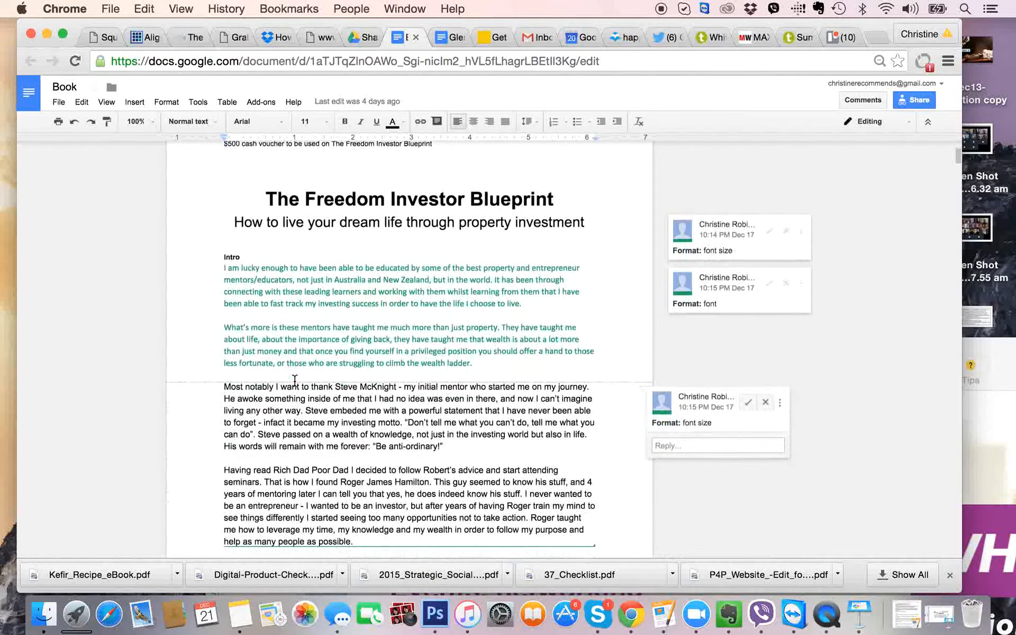
# - Set the text from the Intro heading through "The man on the street" in Chapter 1 to Arial, size 11
pyautogui.scroll(-10, 295, 381)
pyautogui.scroll(10, 295, 381)
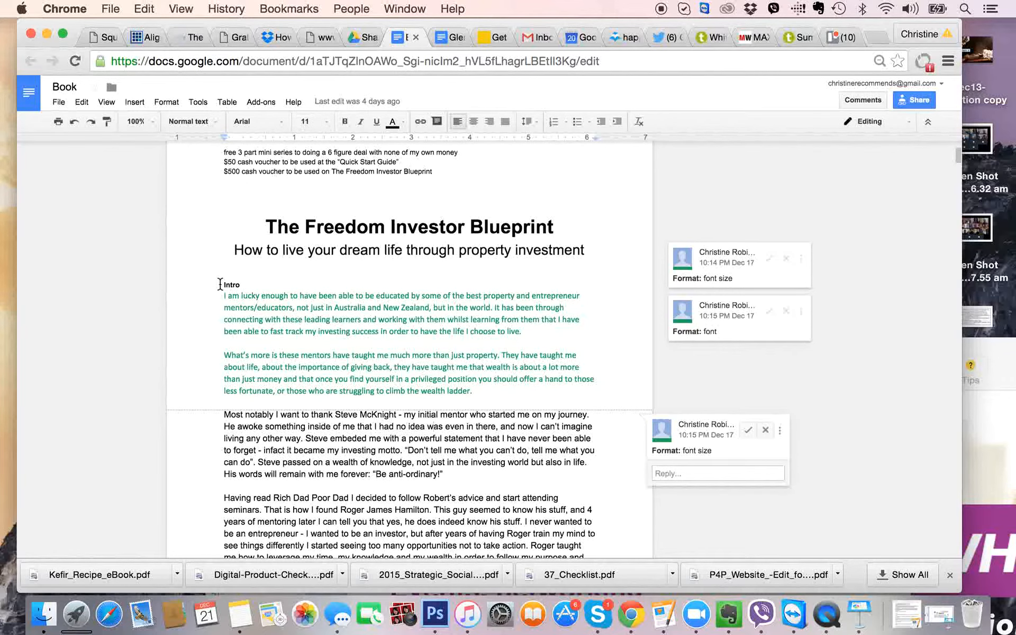
pyautogui.moveTo(220, 283); pyautogui.dragTo(564, 422)
pyautogui.scroll(-3, 295, 482)
pyautogui.scroll(-6, 296, 482)
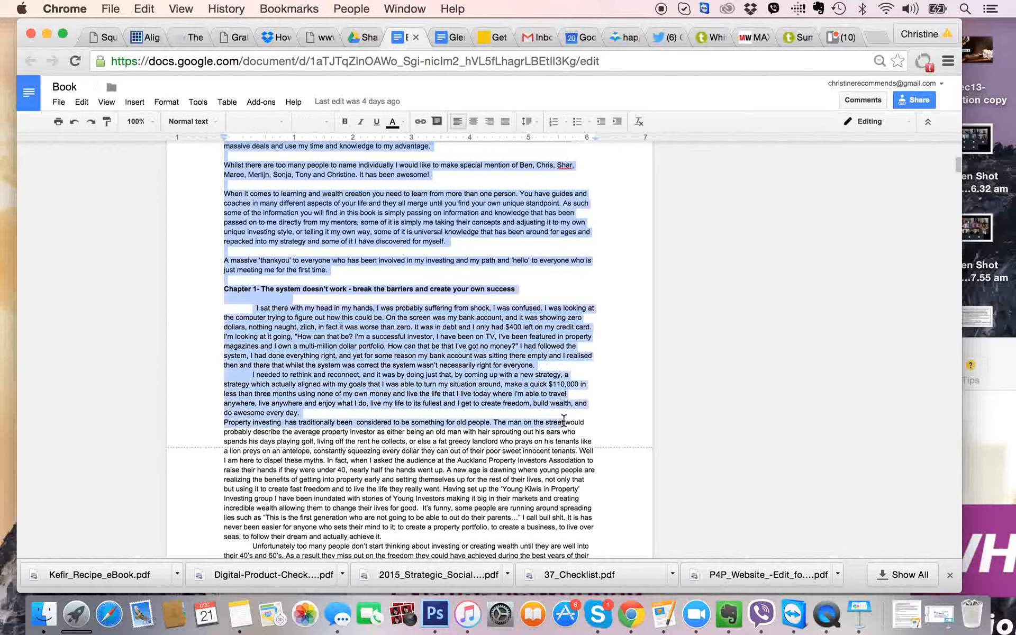
pyautogui.click(281, 123)
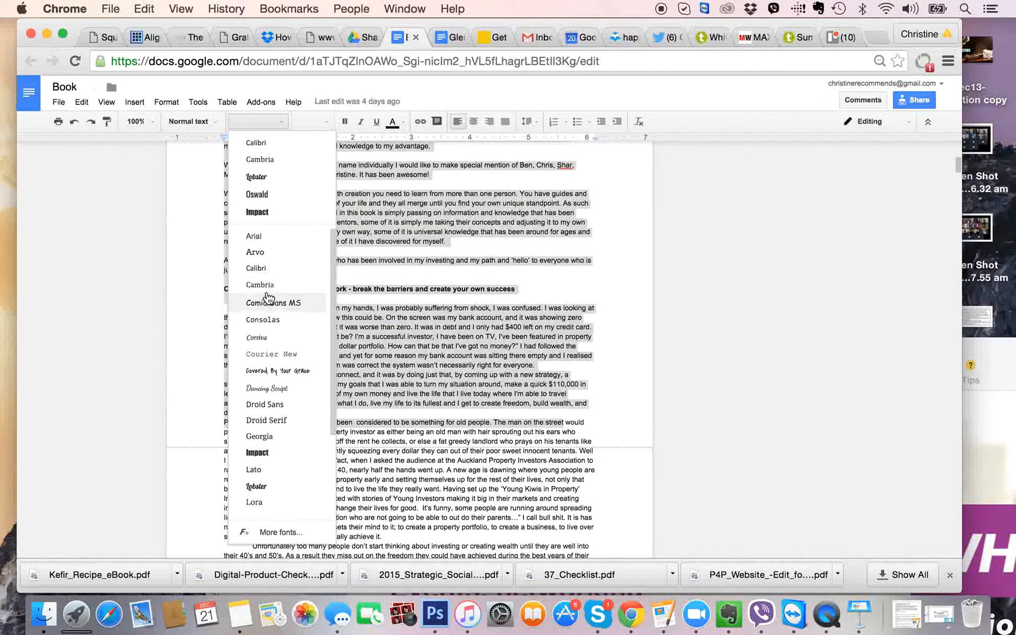
pyautogui.click(259, 236)
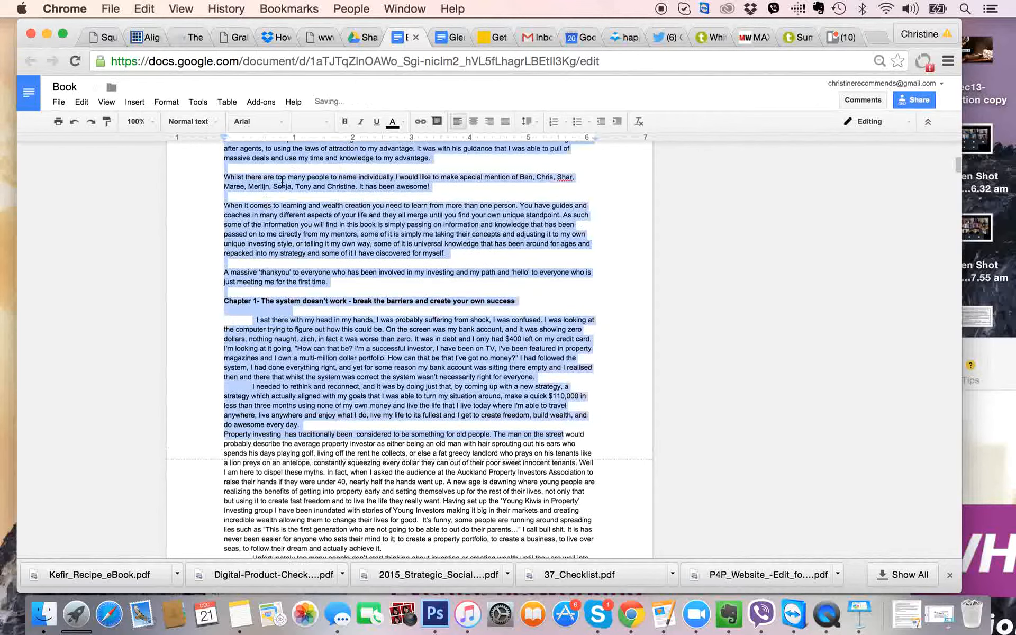
pyautogui.click(317, 122)
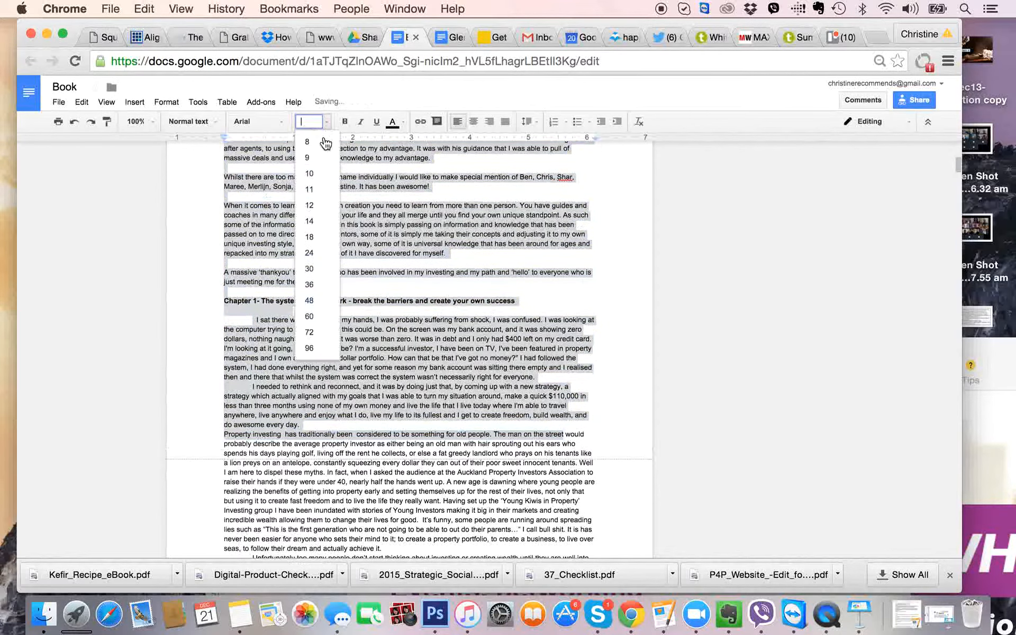
pyautogui.click(312, 190)
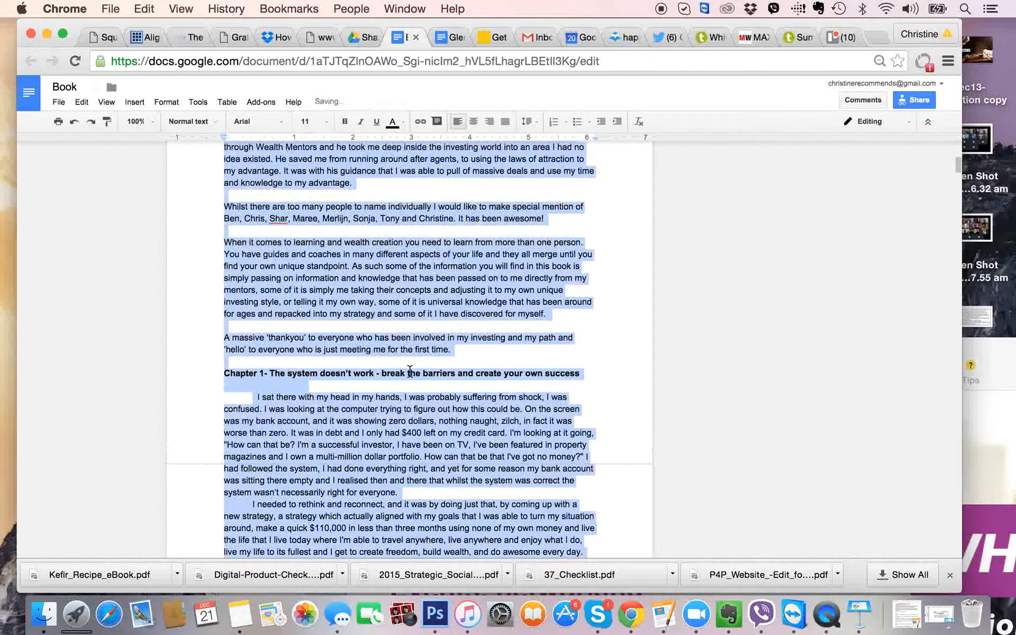
pyautogui.scroll(-4, 573, 381)
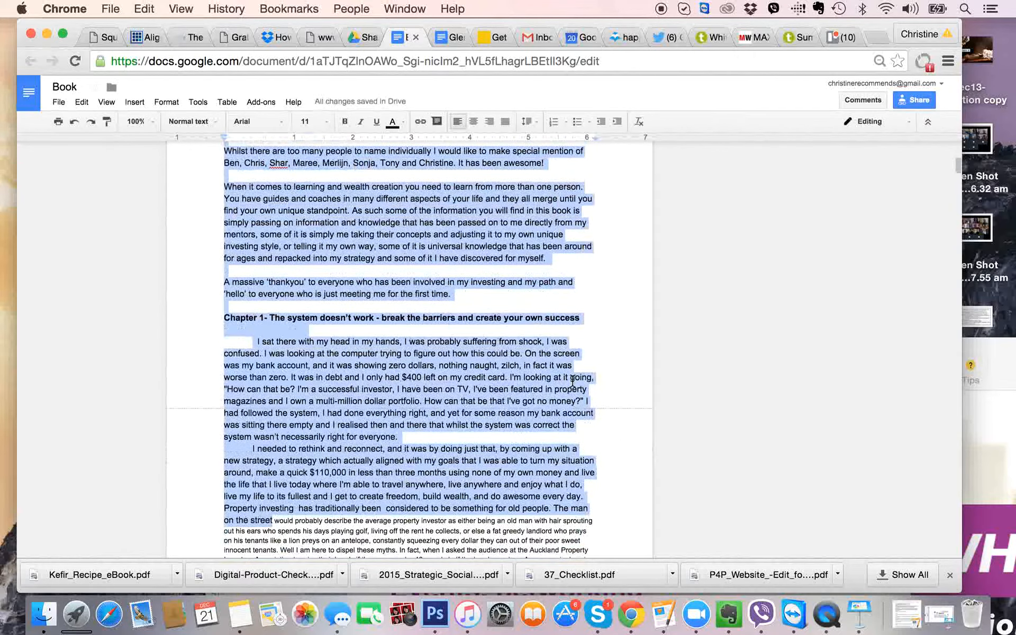
pyautogui.scroll(2, 582, 360)
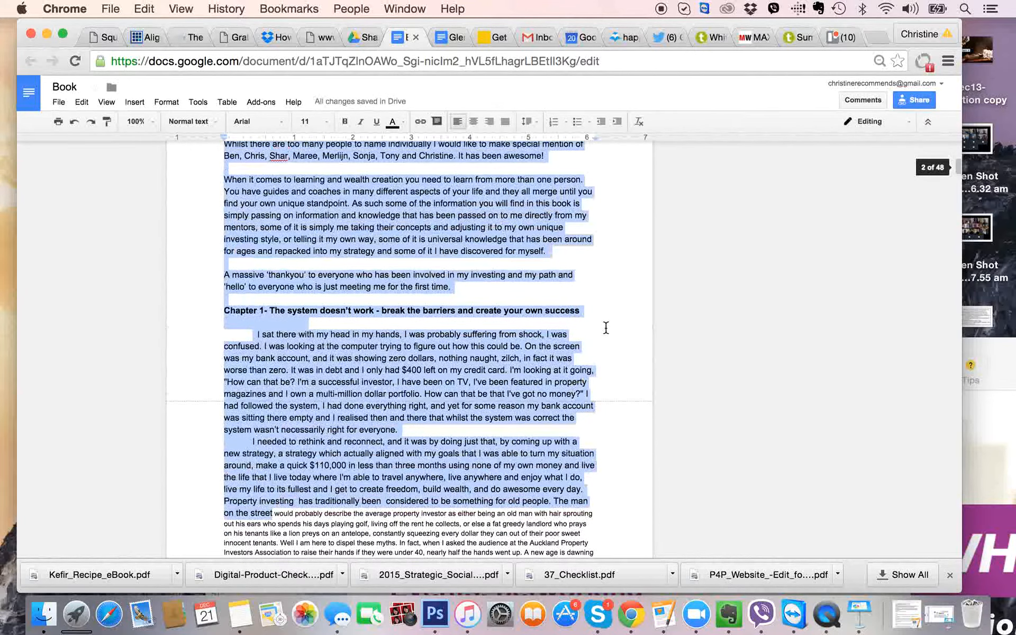
pyautogui.click(606, 328)
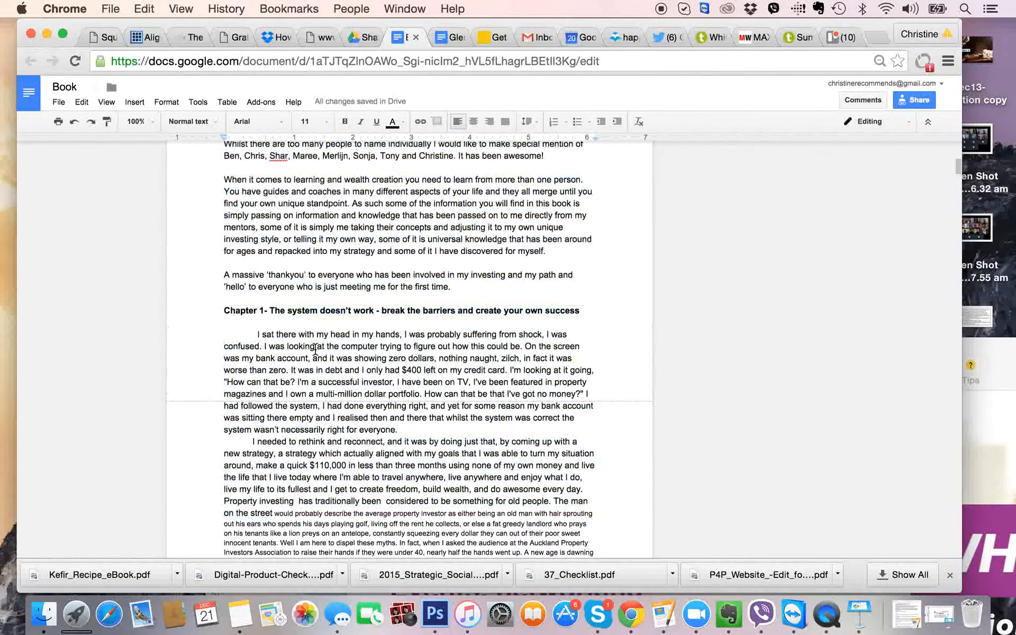
# - Review the font size and formatting consistency of the text from the Intro through Chapter 2
pyautogui.scroll(6, 316, 350)
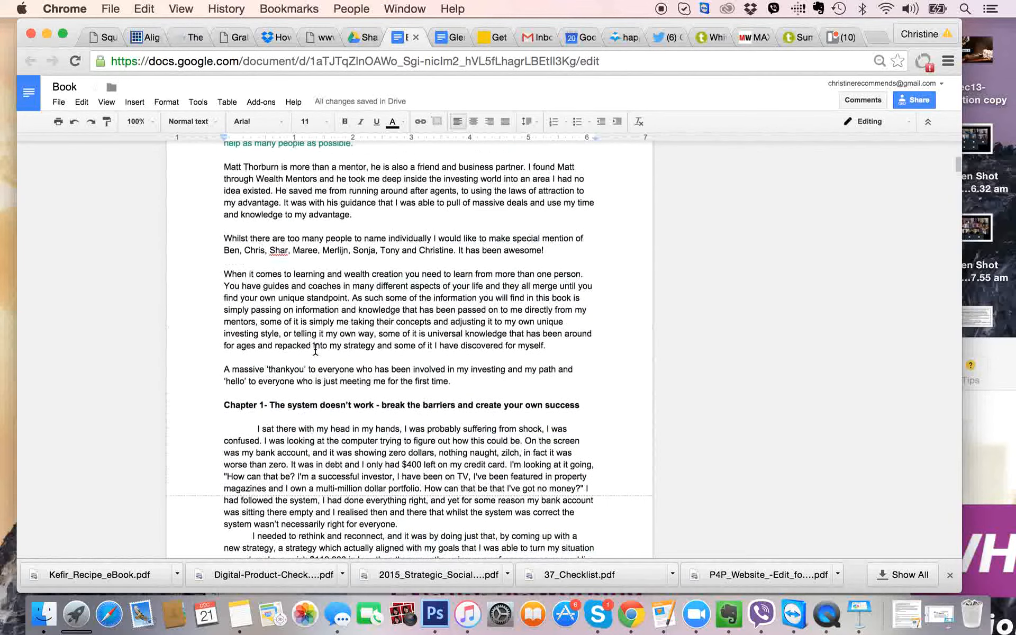
pyautogui.scroll(8, 316, 350)
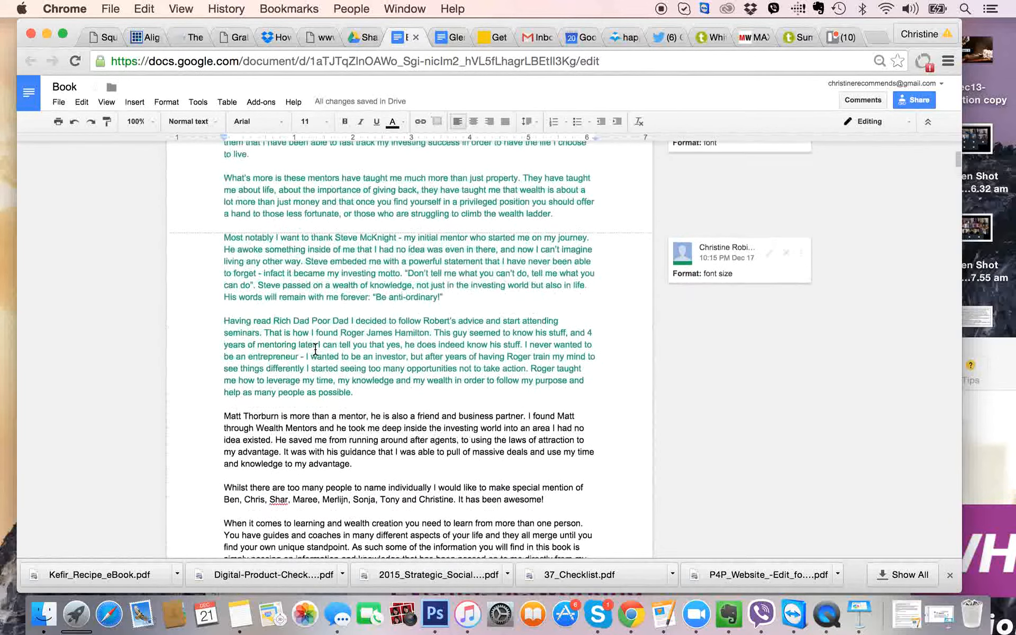
pyautogui.scroll(3, 315, 350)
pyautogui.scroll(-5, 316, 350)
pyautogui.scroll(-6, 316, 349)
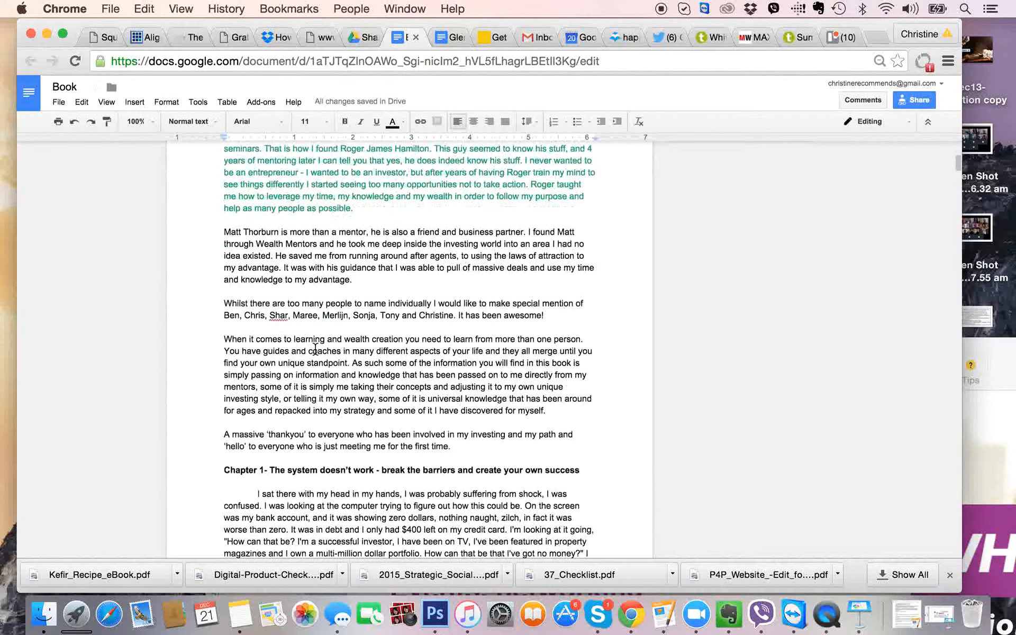
pyautogui.scroll(-10, 315, 349)
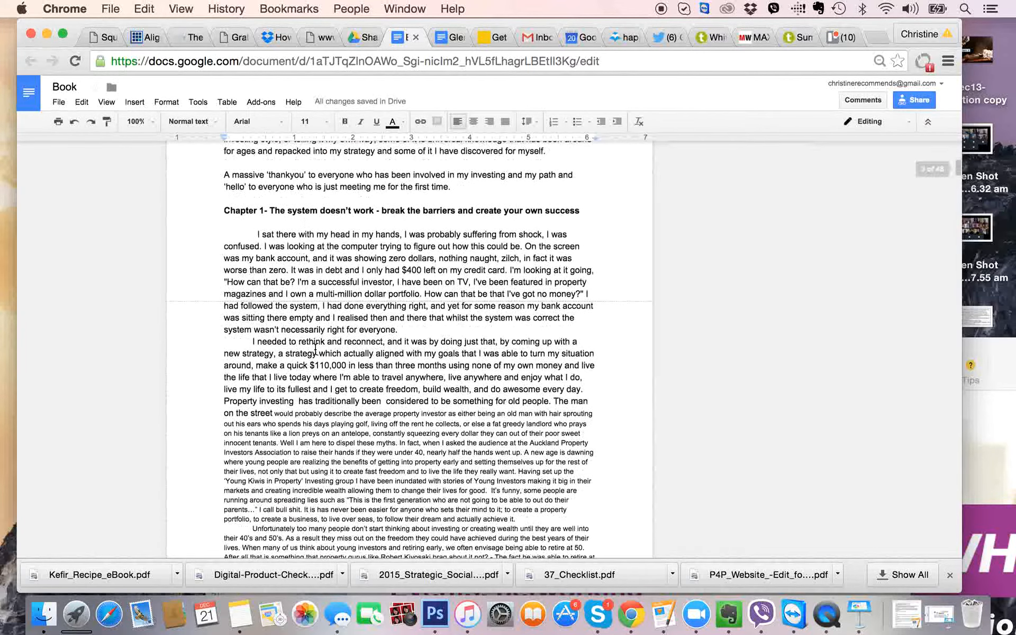
pyautogui.scroll(-15, 417, 331)
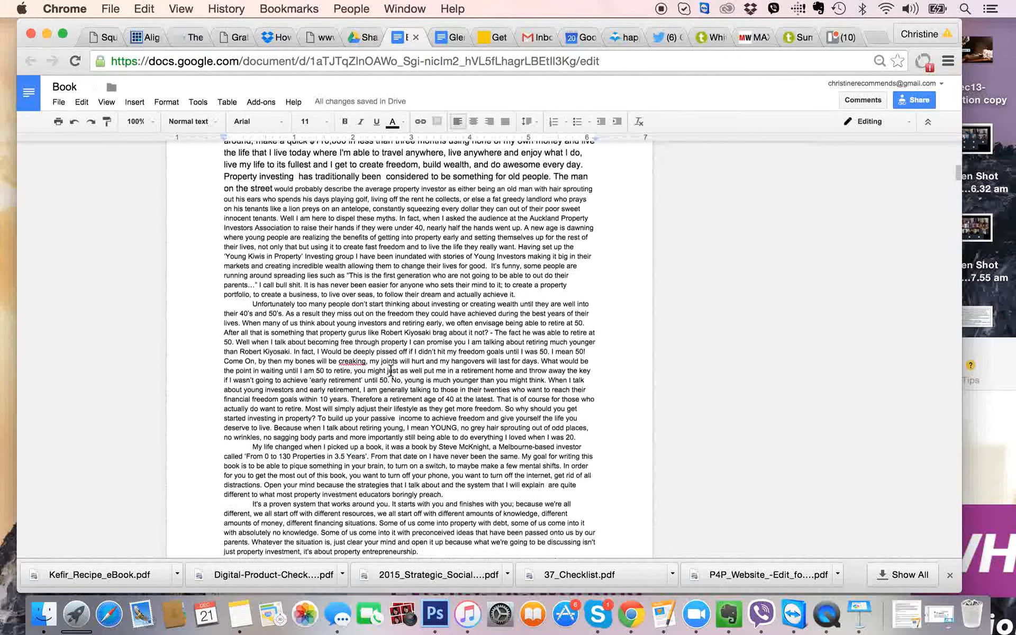
pyautogui.scroll(-14, 391, 370)
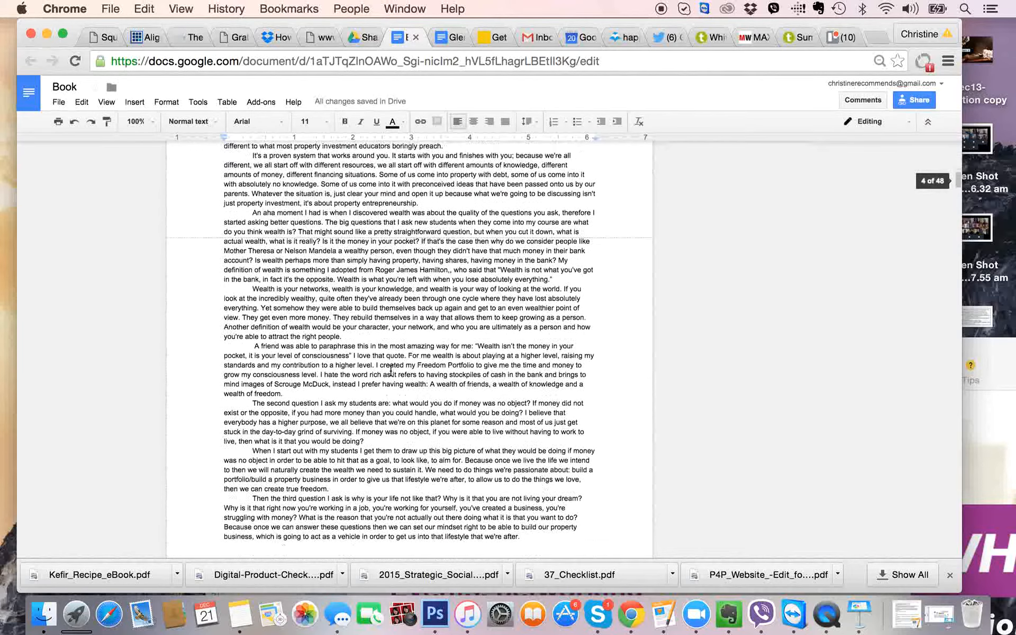
pyautogui.scroll(-20, 391, 368)
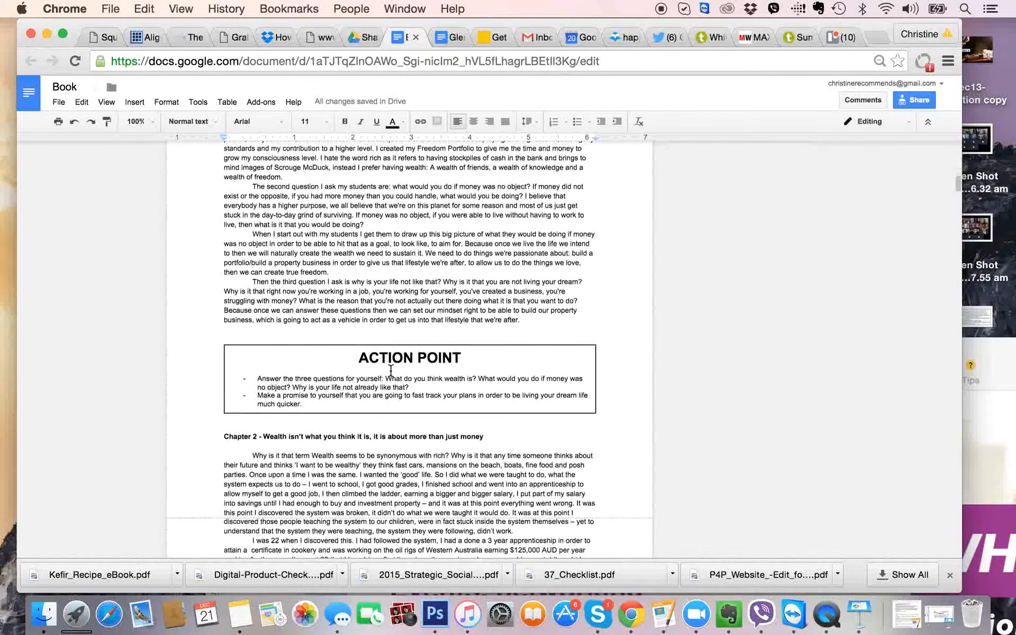
pyautogui.scroll(-6, 390, 370)
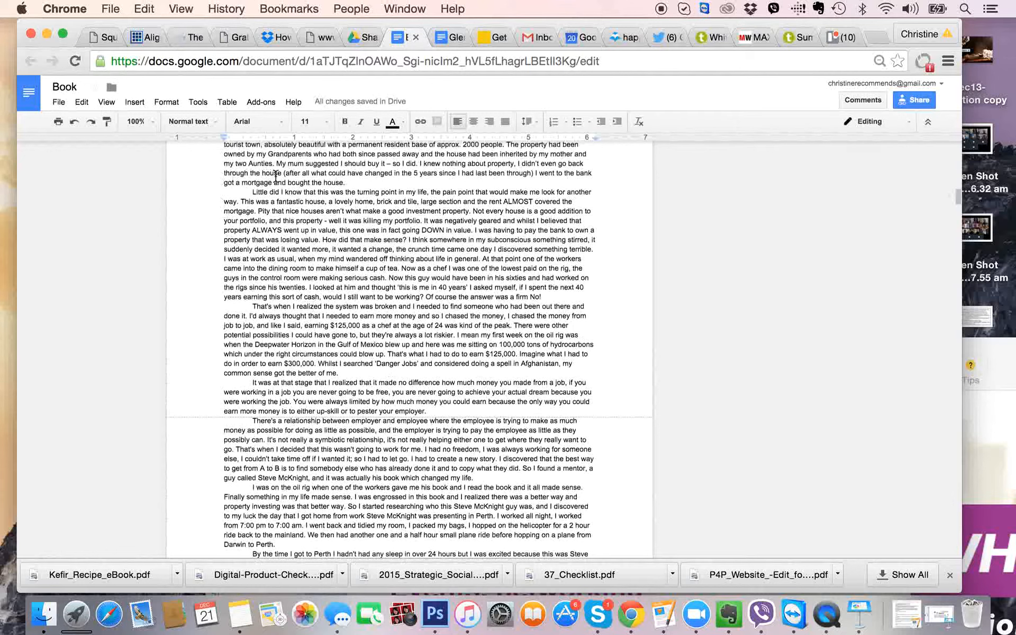
pyautogui.click(301, 189)
pyautogui.rightClick(278, 195)
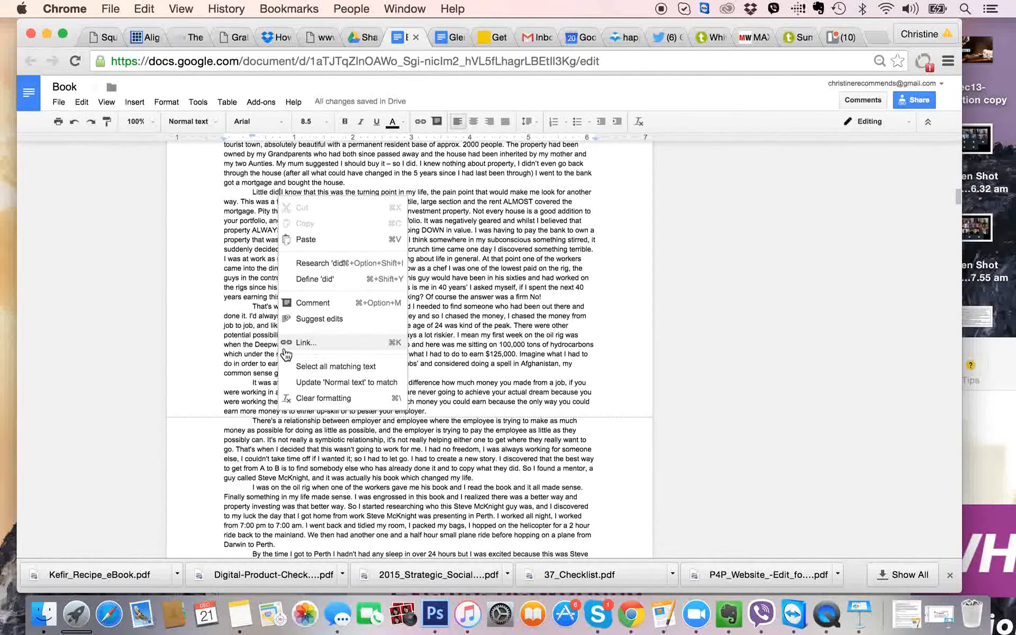
pyautogui.click(150, 275)
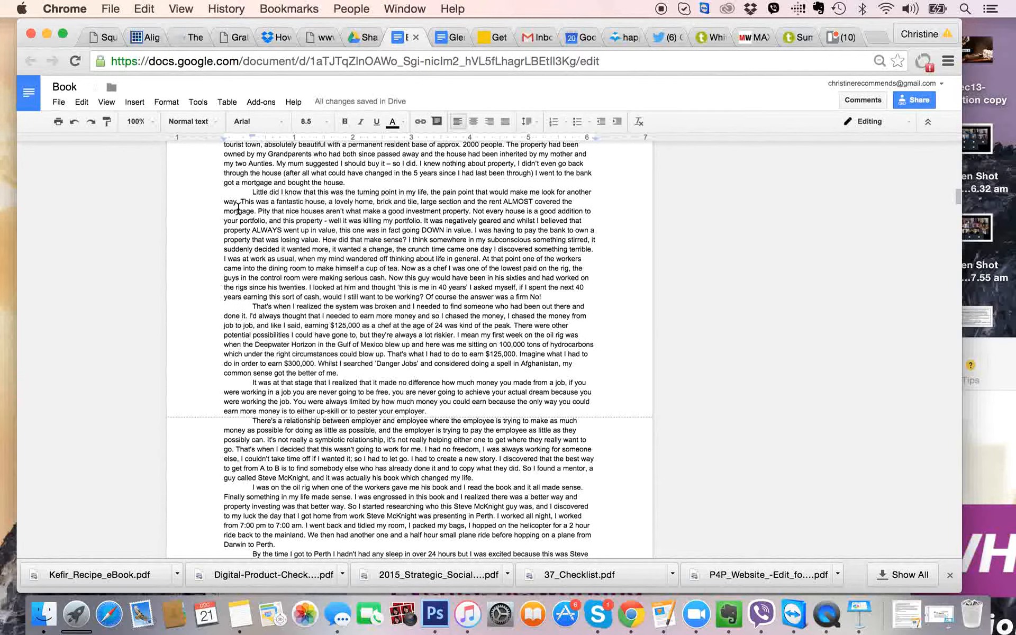
# - Set all text from "on the street" in Chapter 1 through the end of the document to font size 11
pyautogui.scroll(6, 239, 209)
pyautogui.scroll(15, 238, 209)
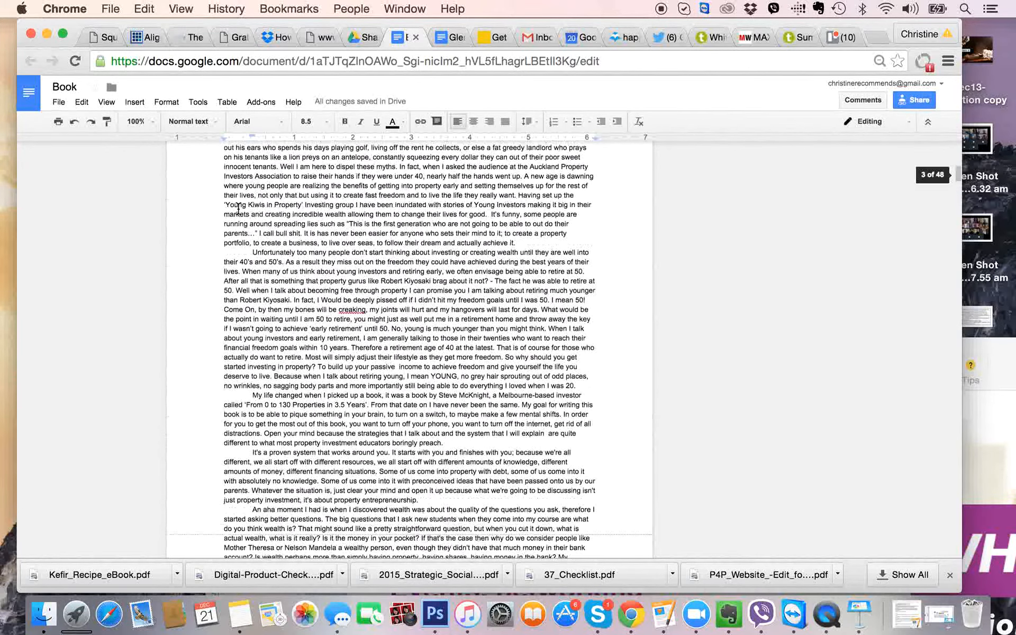
pyautogui.scroll(-6, 238, 209)
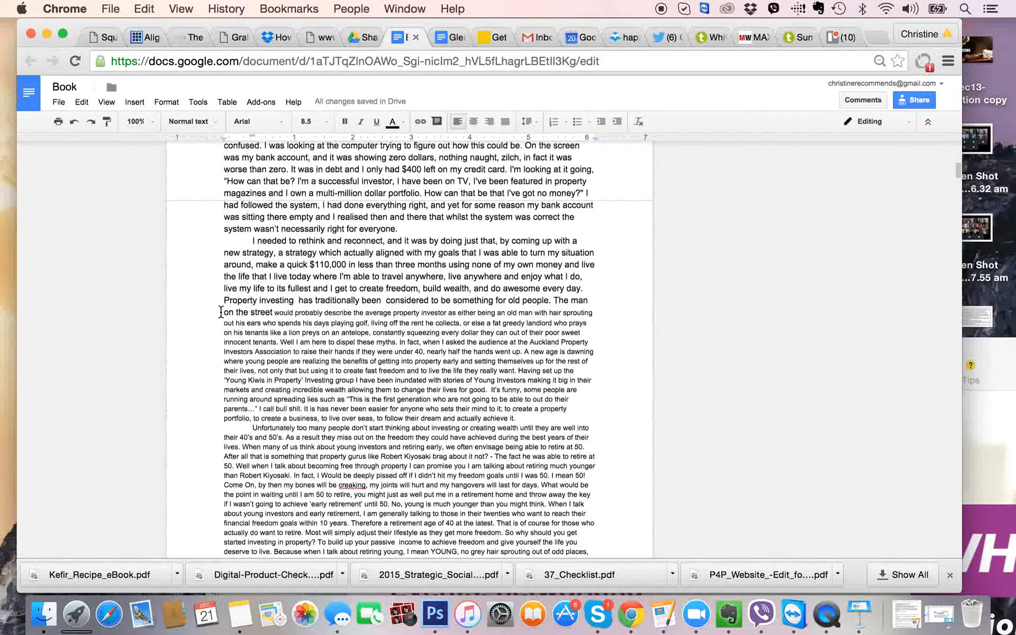
pyautogui.moveTo(221, 313); pyautogui.dragTo(273, 535)
pyautogui.scroll(-10, 273, 536)
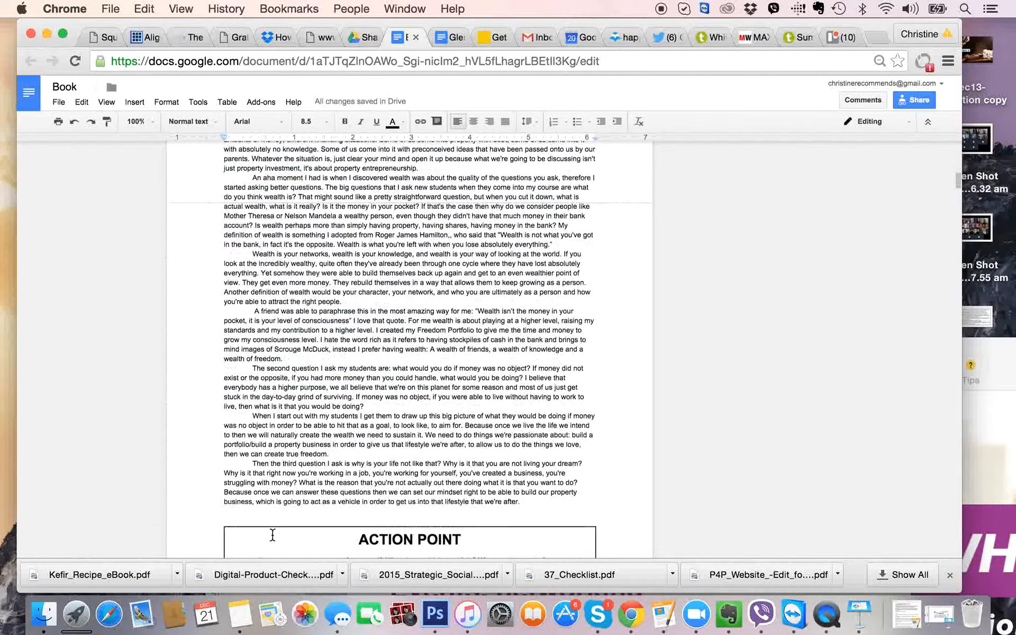
pyautogui.scroll(-15, 273, 535)
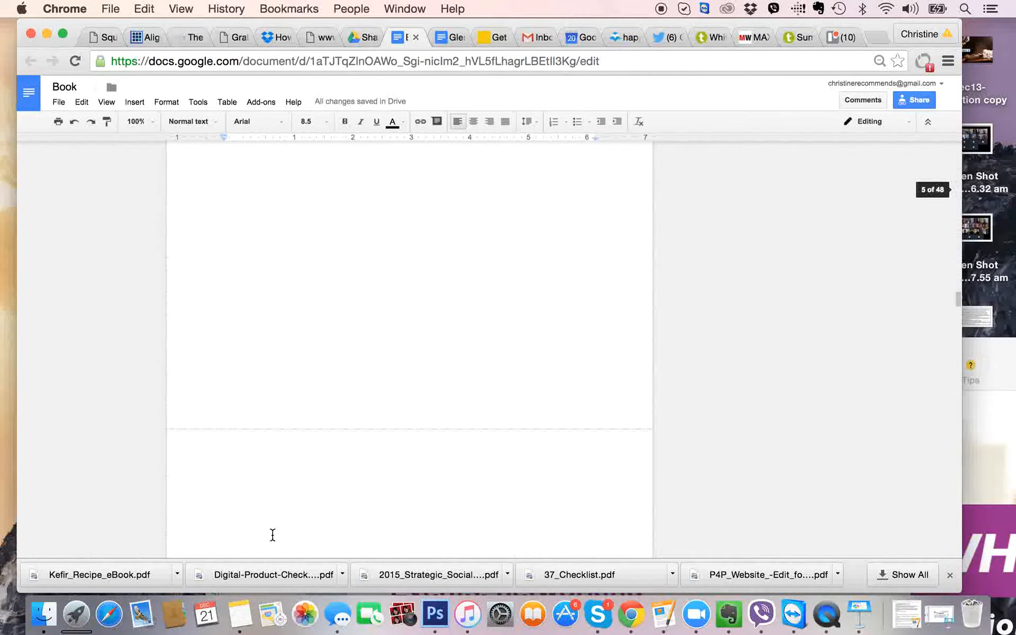
pyautogui.scroll(-20, 272, 535)
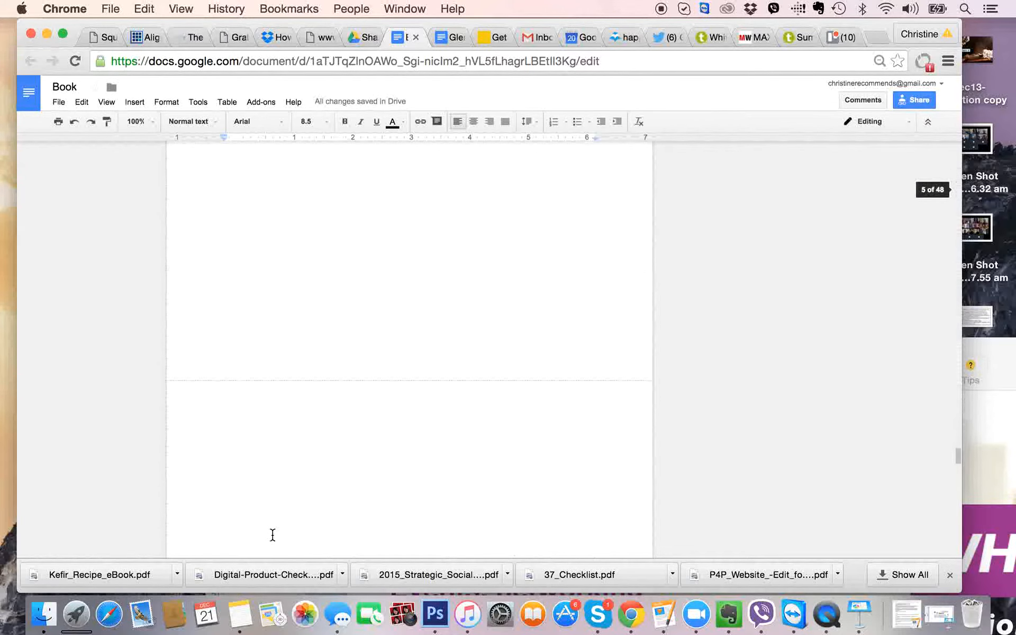
pyautogui.scroll(-15, 272, 535)
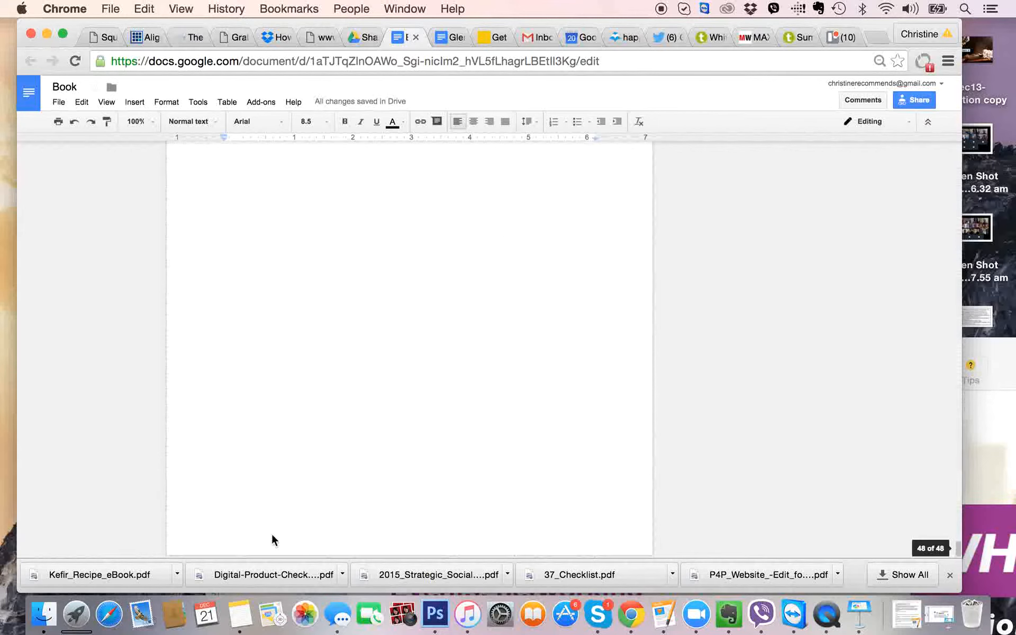
pyautogui.scroll(3, 272, 540)
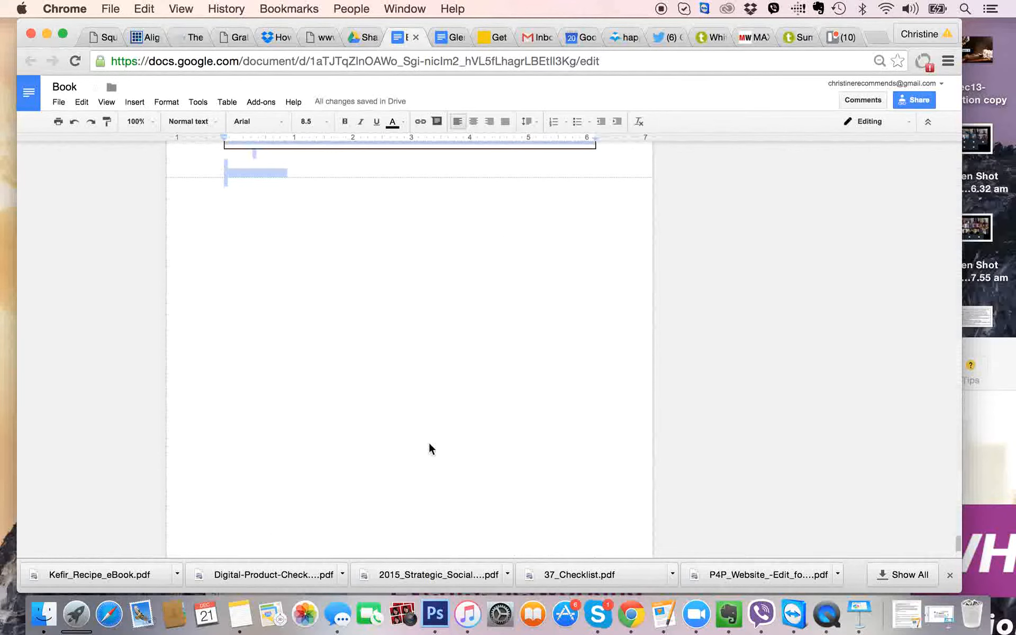
pyautogui.scroll(4, 430, 449)
pyautogui.scroll(6, 429, 449)
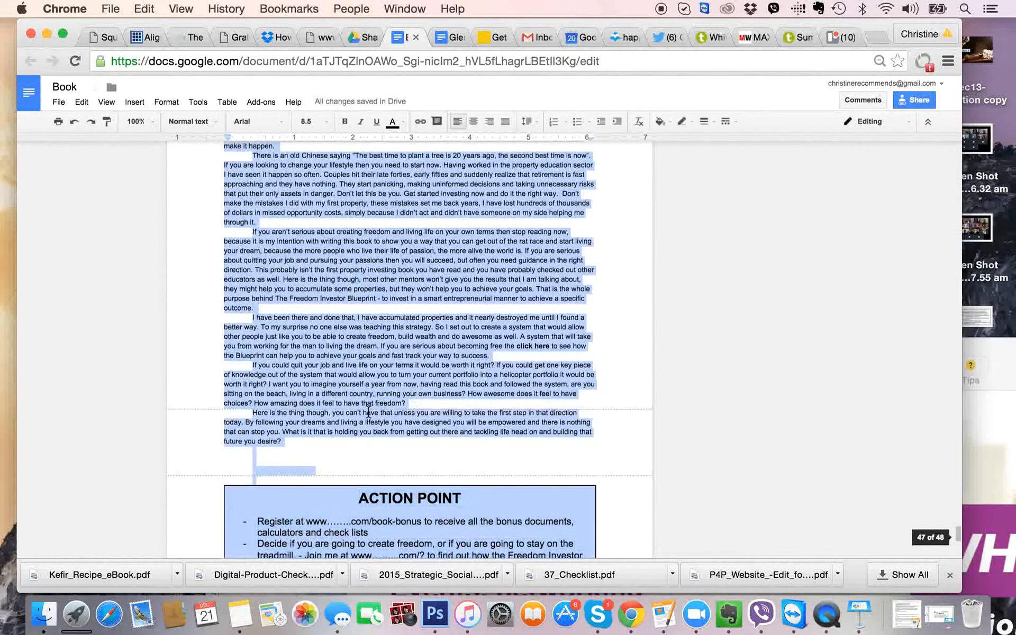
pyautogui.scroll(-3, 349, 508)
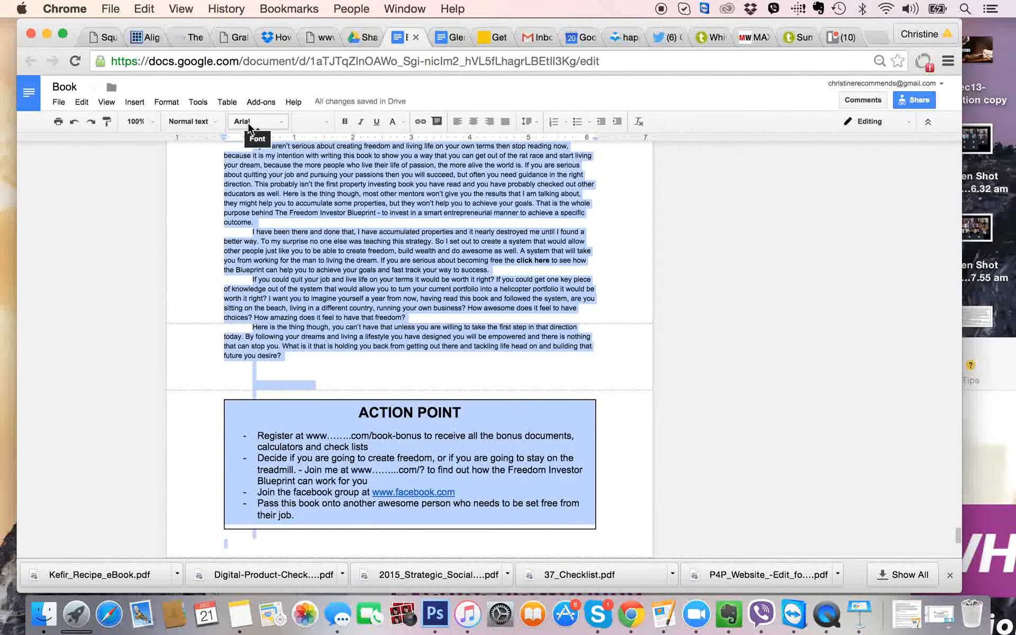
pyautogui.click(249, 126)
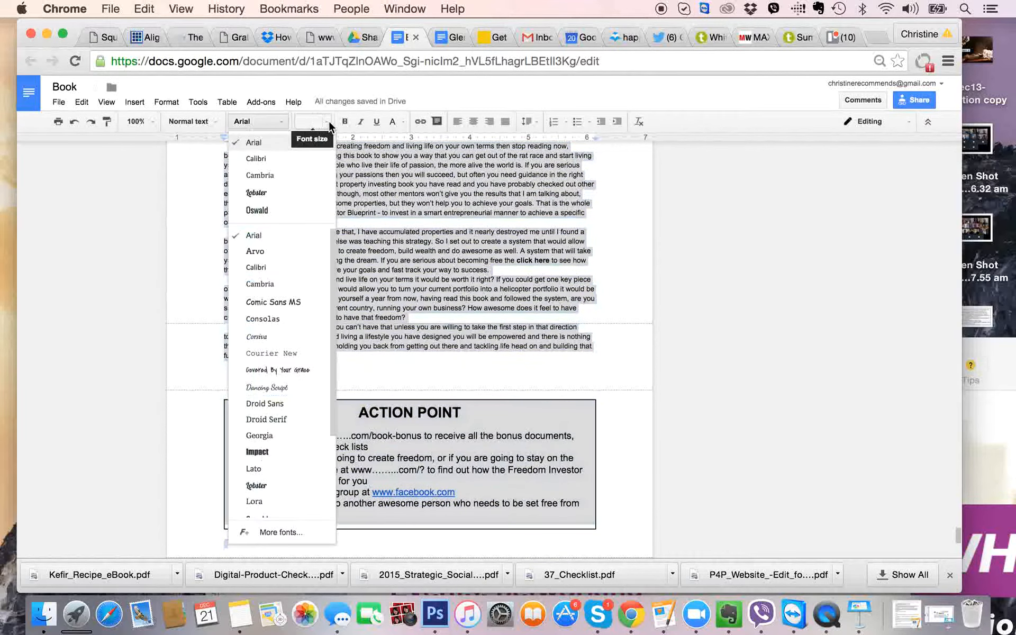
pyautogui.click(329, 123)
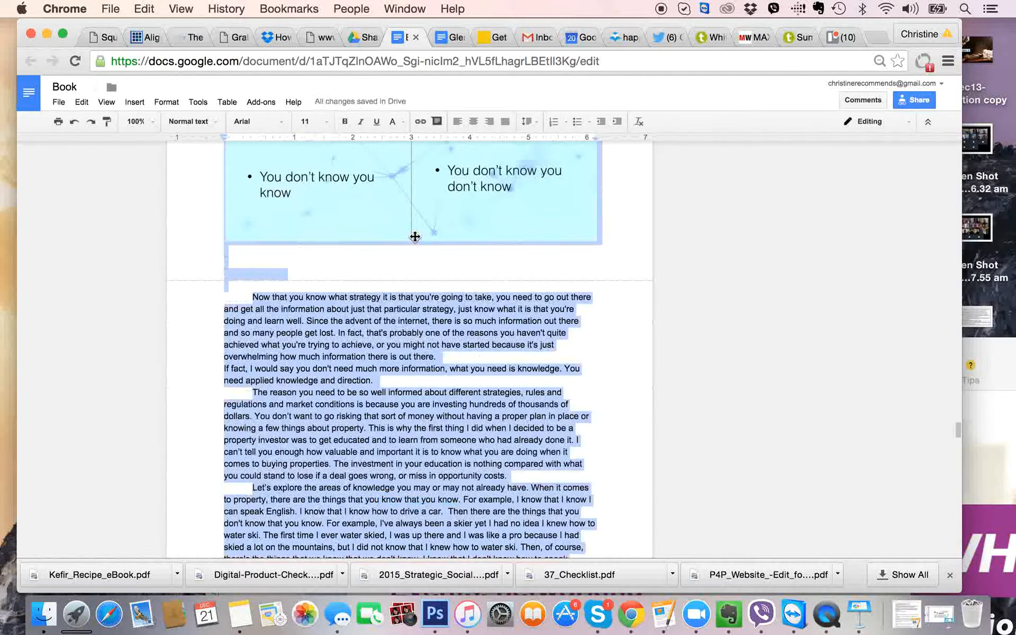
pyautogui.click(633, 398)
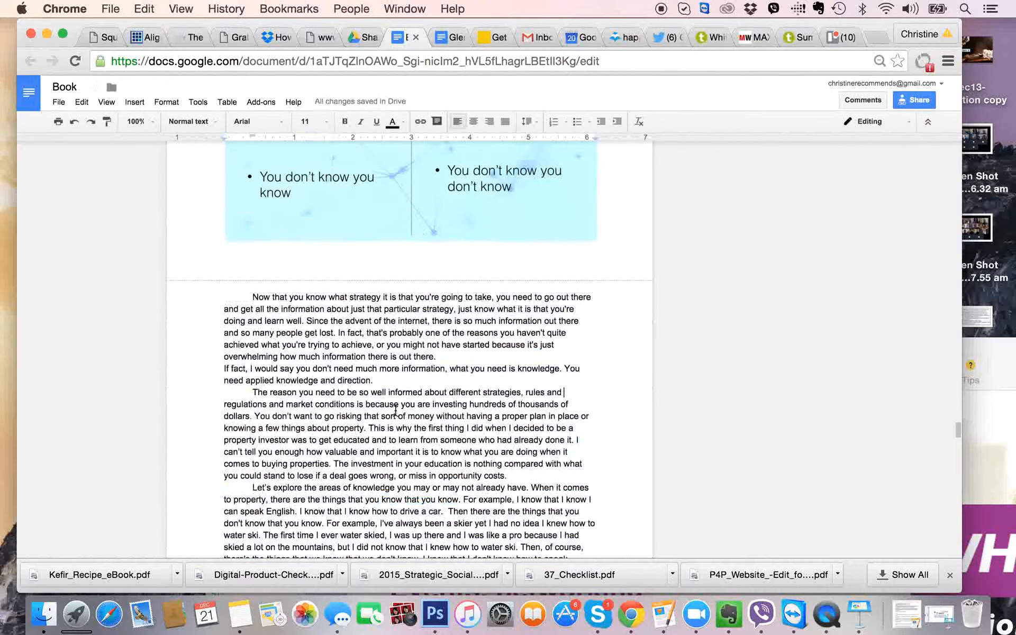
# - Add a blank line before and after the paragraph starting "The biggest problem in investing" and remove its first-line indent
pyautogui.scroll(-10, 396, 410)
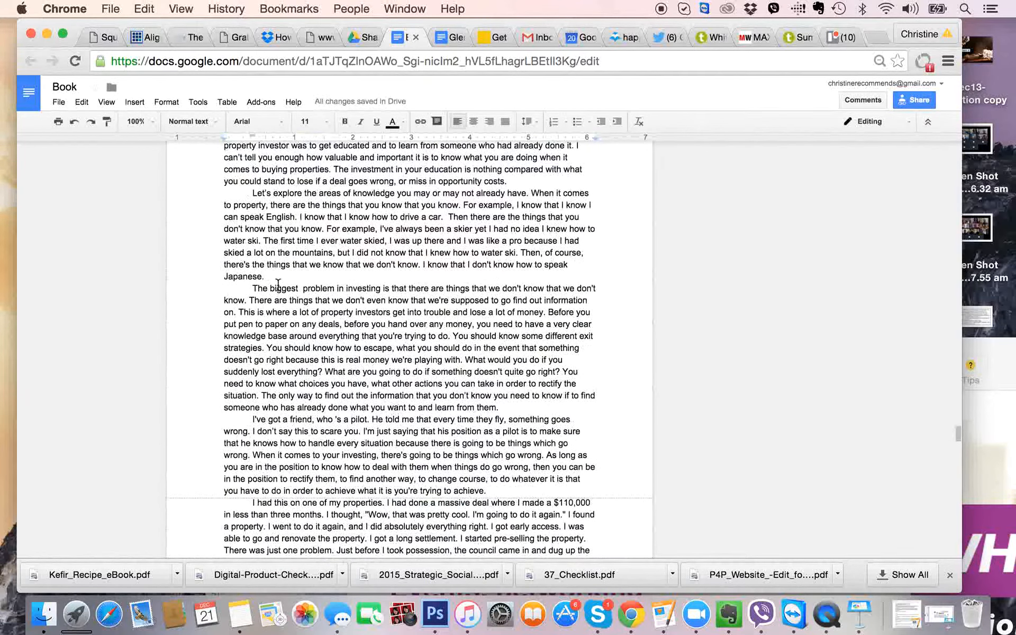
pyautogui.click(274, 276)
pyautogui.press('Return')
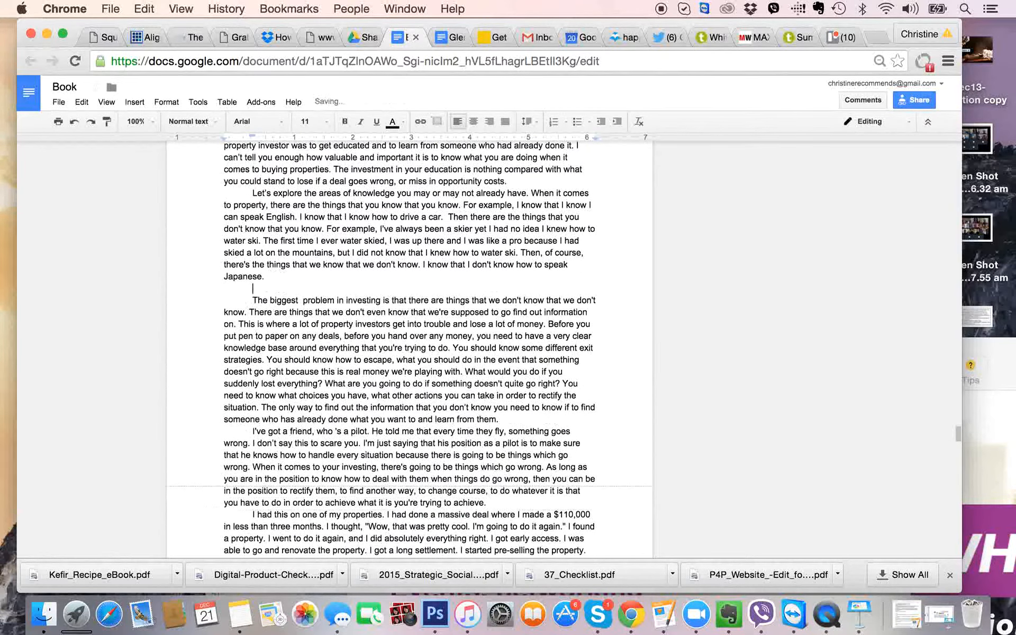
pyautogui.press('BackSpace')
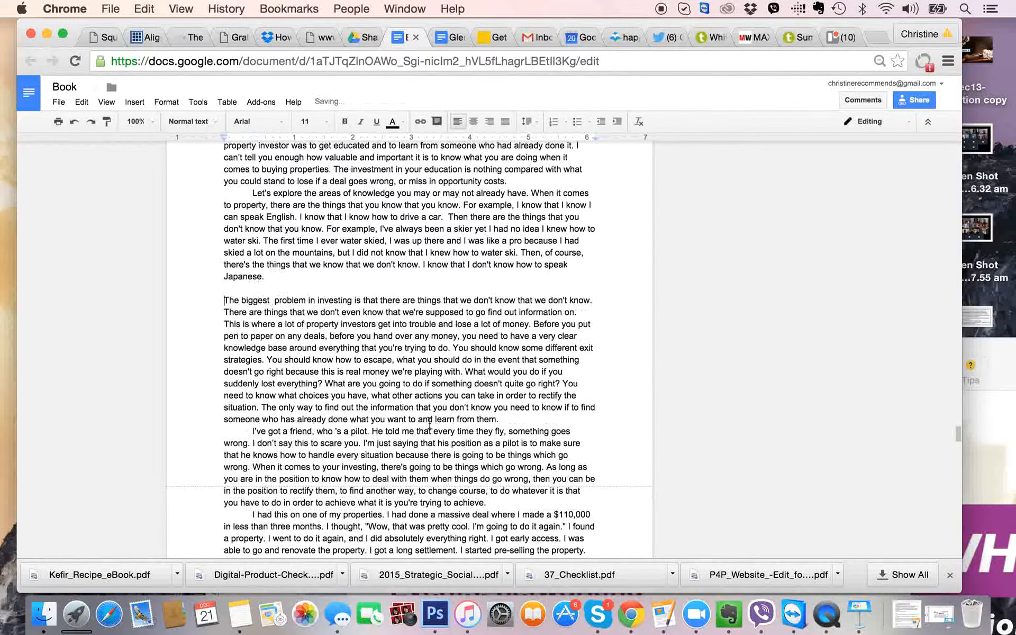
pyautogui.click(498, 419)
pyautogui.press('Return')
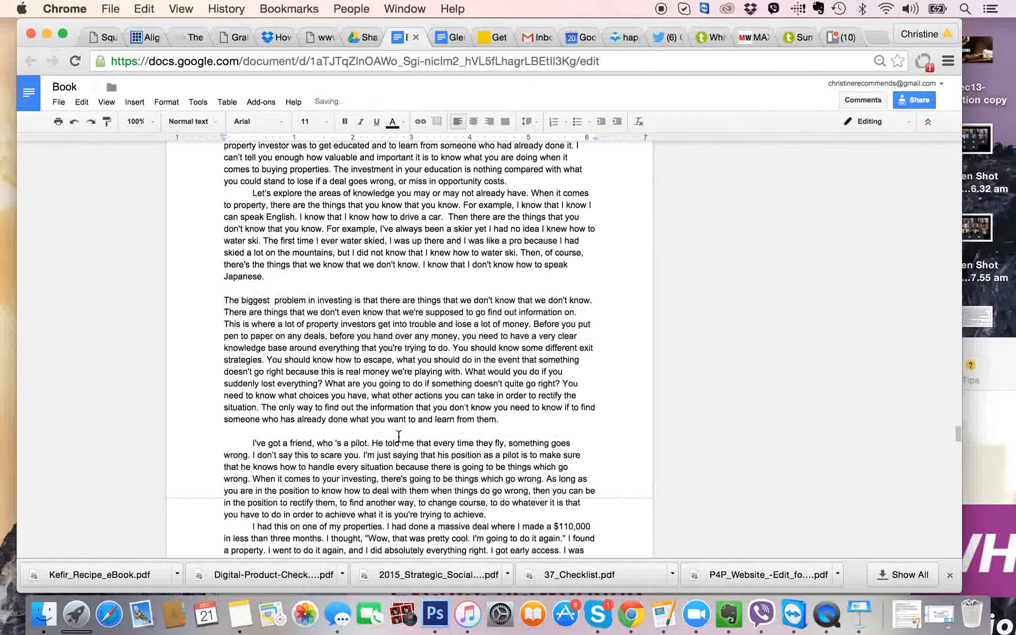
# - Remove the first-line indents from the "I've got a friend" and "I had this on one of my properties" paragraphs and separate them with a blank line
pyautogui.click(254, 443)
pyautogui.press('BackSpace')
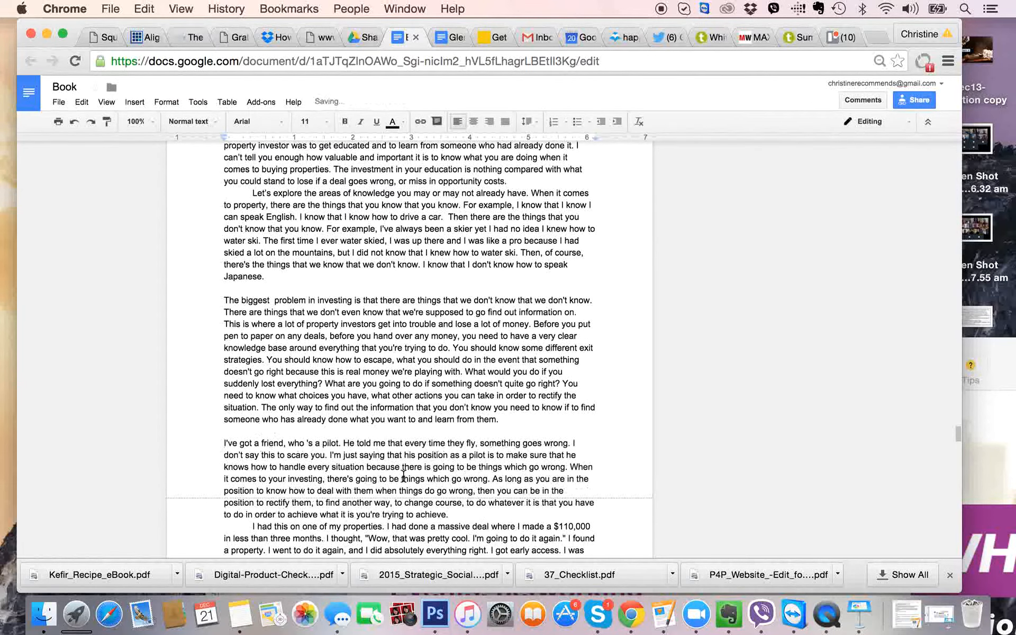
pyautogui.scroll(-5, 403, 476)
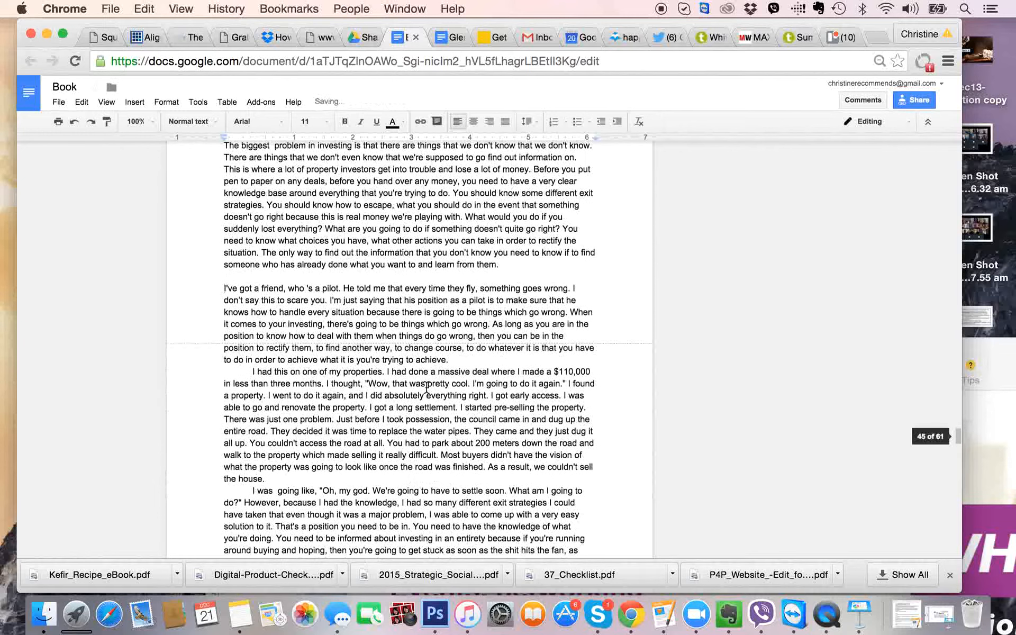
pyautogui.press('Return')
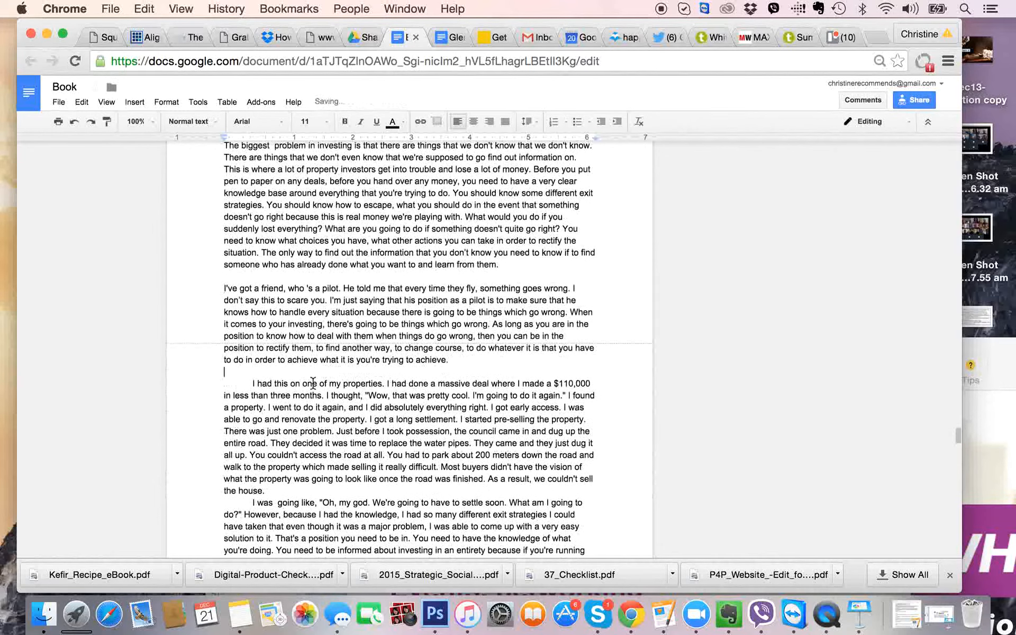
pyautogui.click(252, 383)
pyautogui.press('BackSpace')
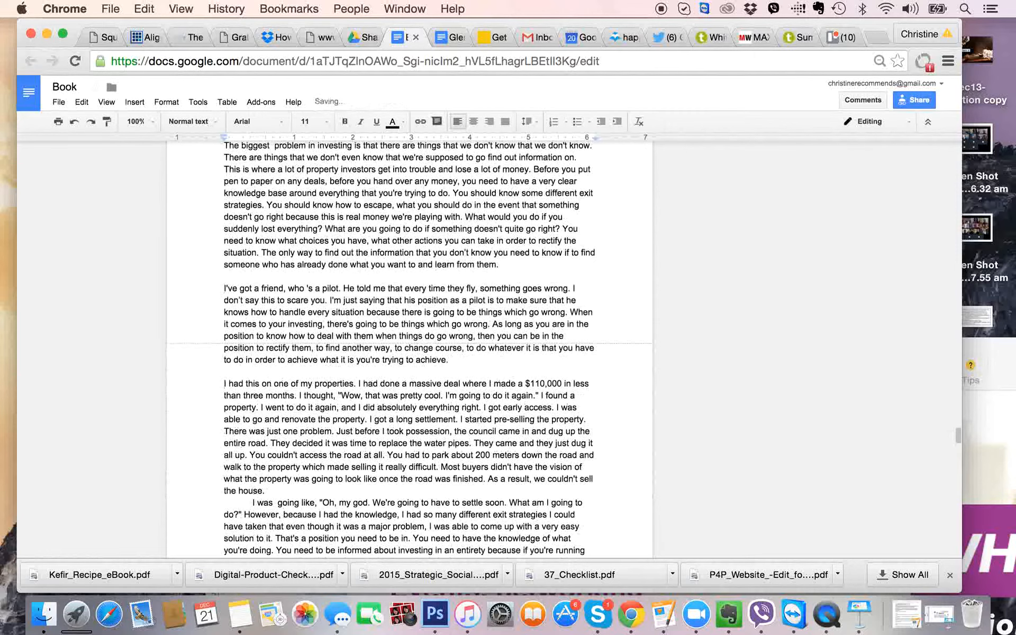
# - Review the paragraph spacing and first-line indents from the edited paragraphs back toward the beginning of the manuscript
pyautogui.scroll(15, 412, 349)
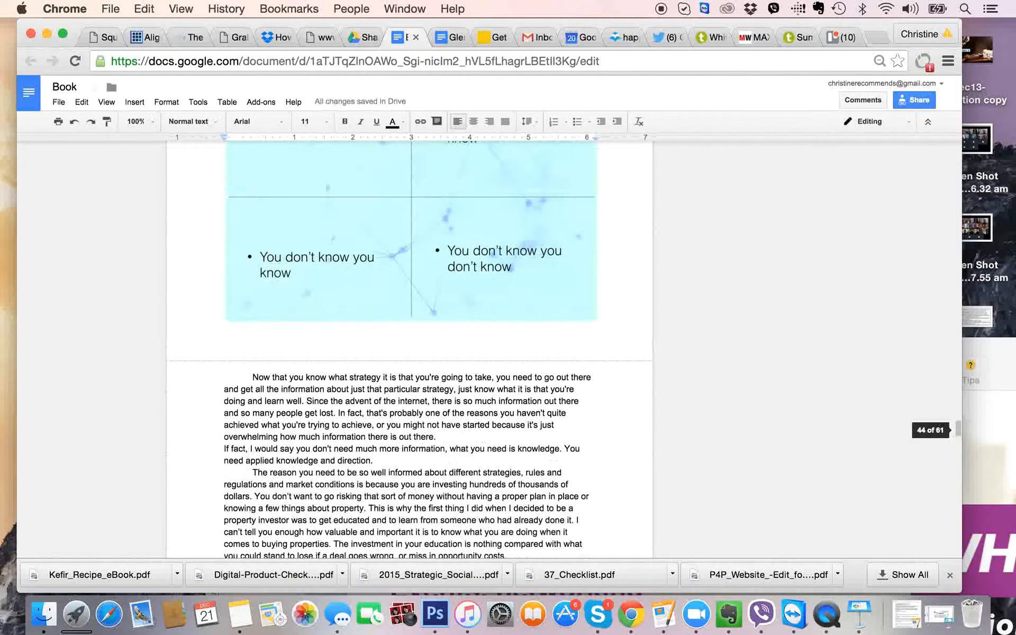
pyautogui.scroll(15, 411, 350)
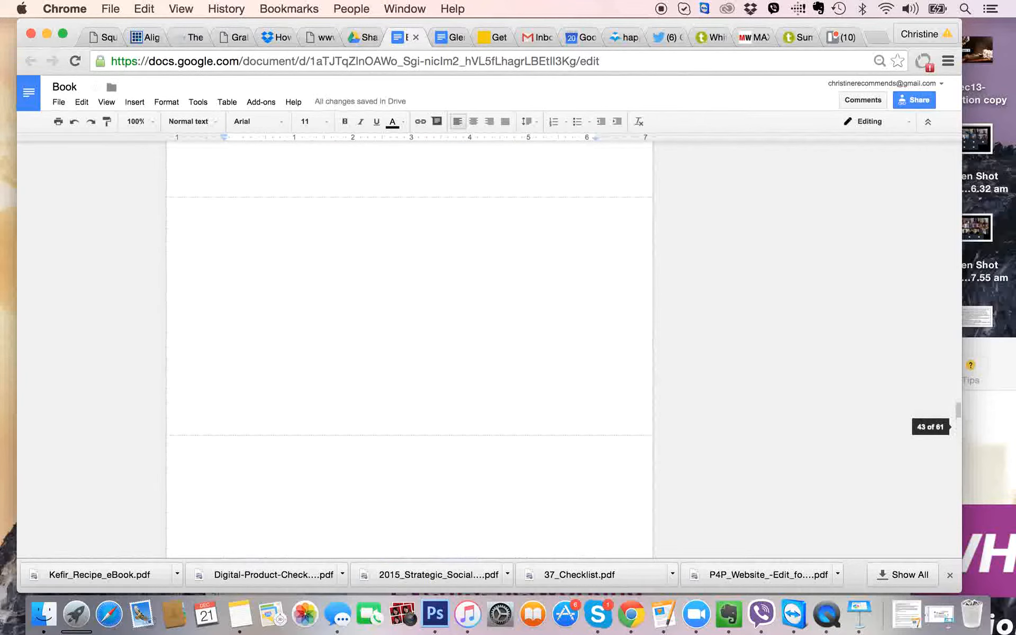
pyautogui.scroll(15, 411, 350)
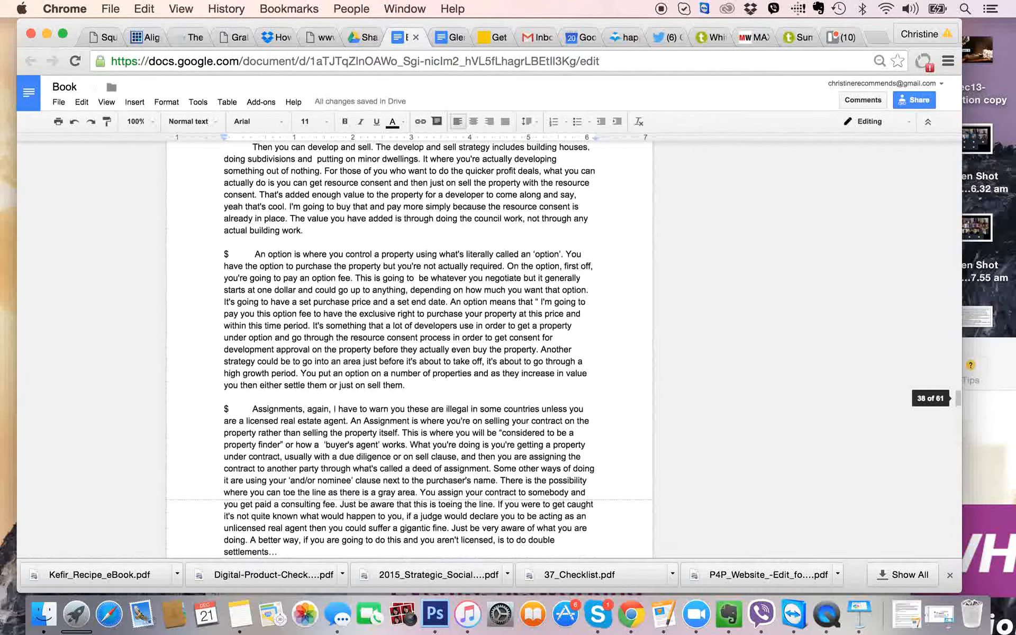
pyautogui.scroll(15, 382, 374)
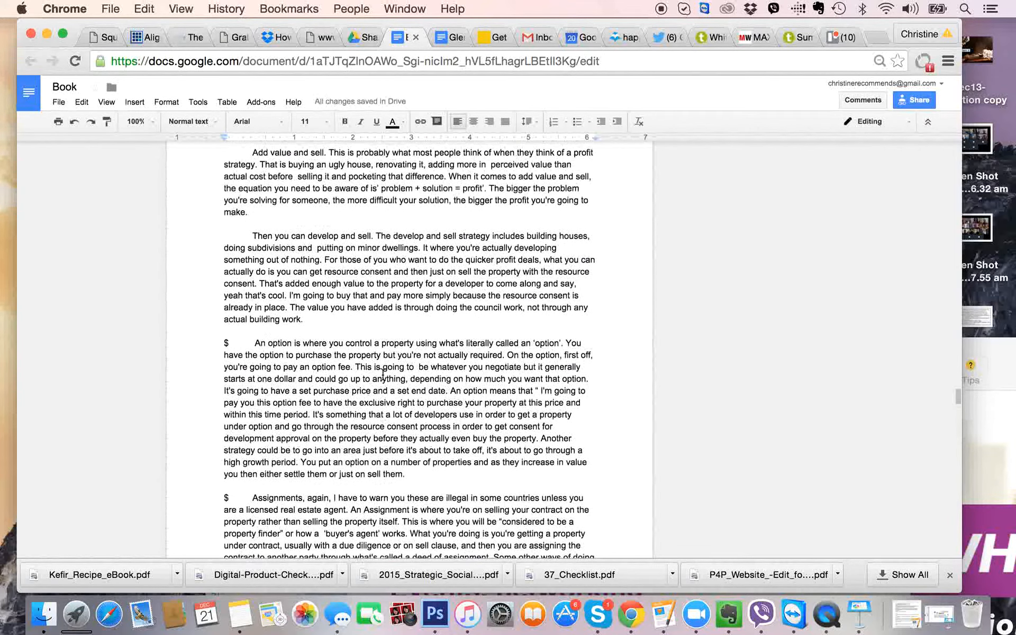
pyautogui.scroll(15, 382, 374)
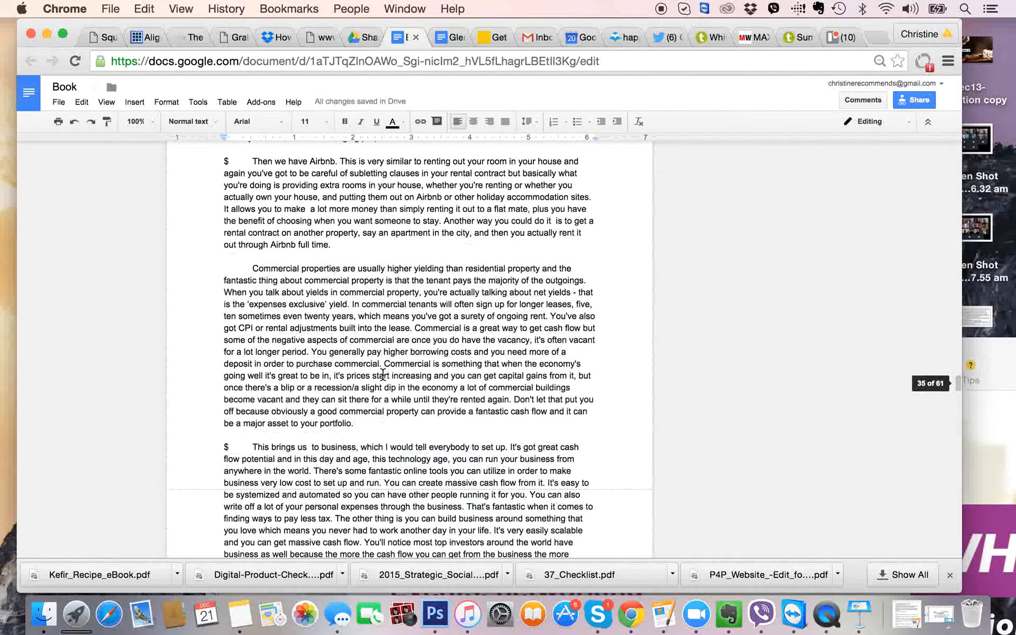
pyautogui.scroll(15, 383, 374)
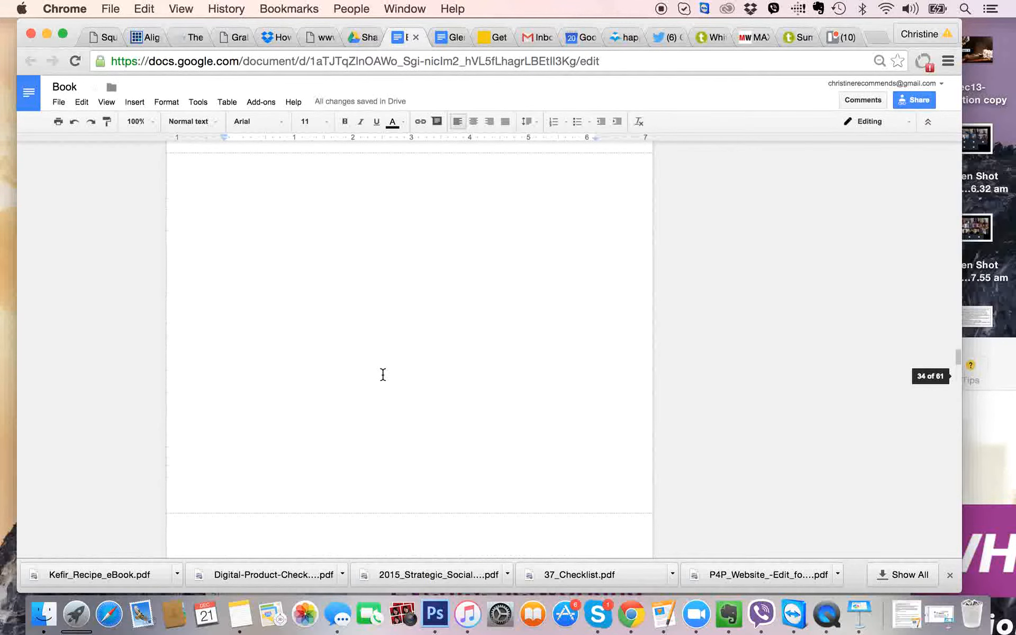
pyautogui.scroll(5, 383, 374)
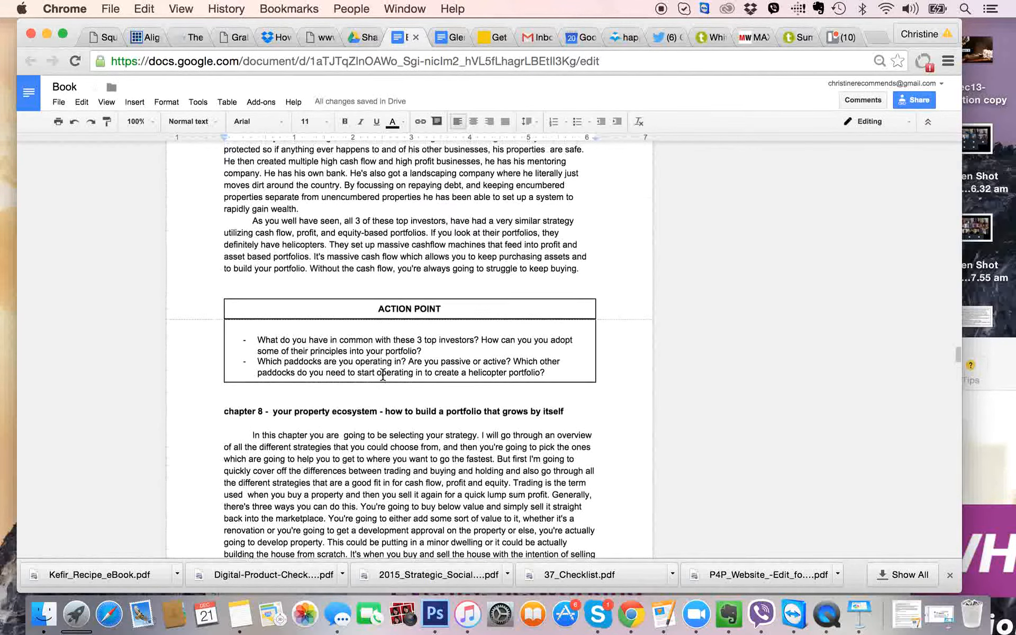
pyautogui.scroll(1, 382, 374)
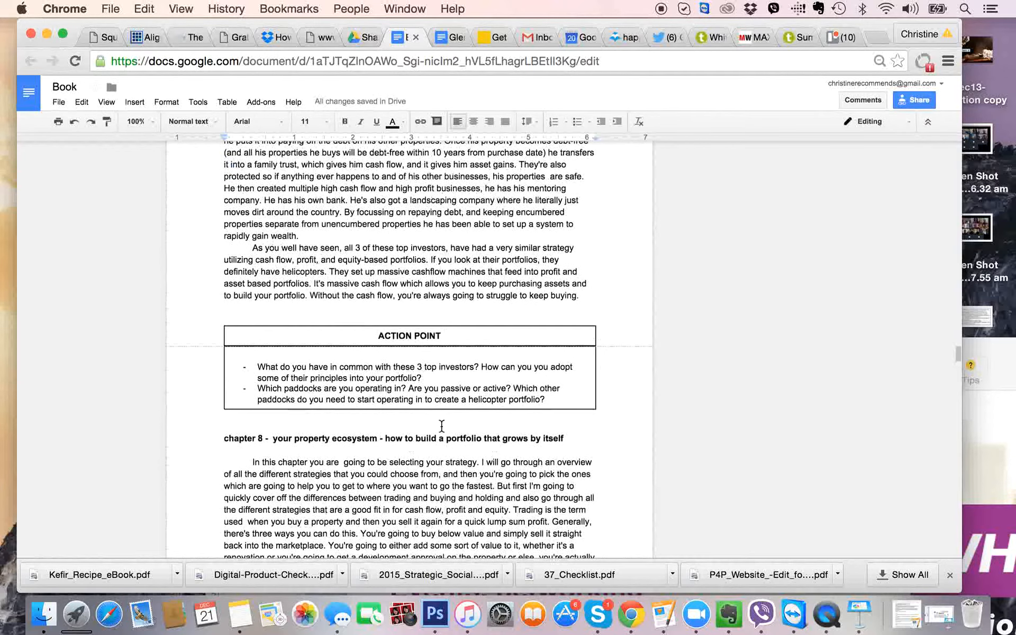
pyautogui.scroll(20, 444, 324)
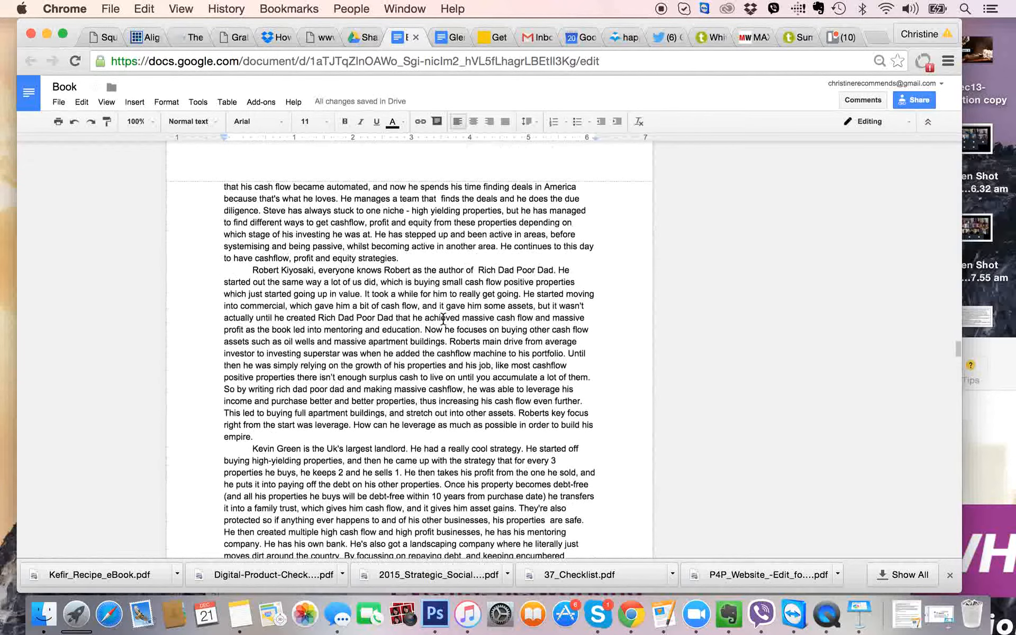
pyautogui.scroll(20, 443, 319)
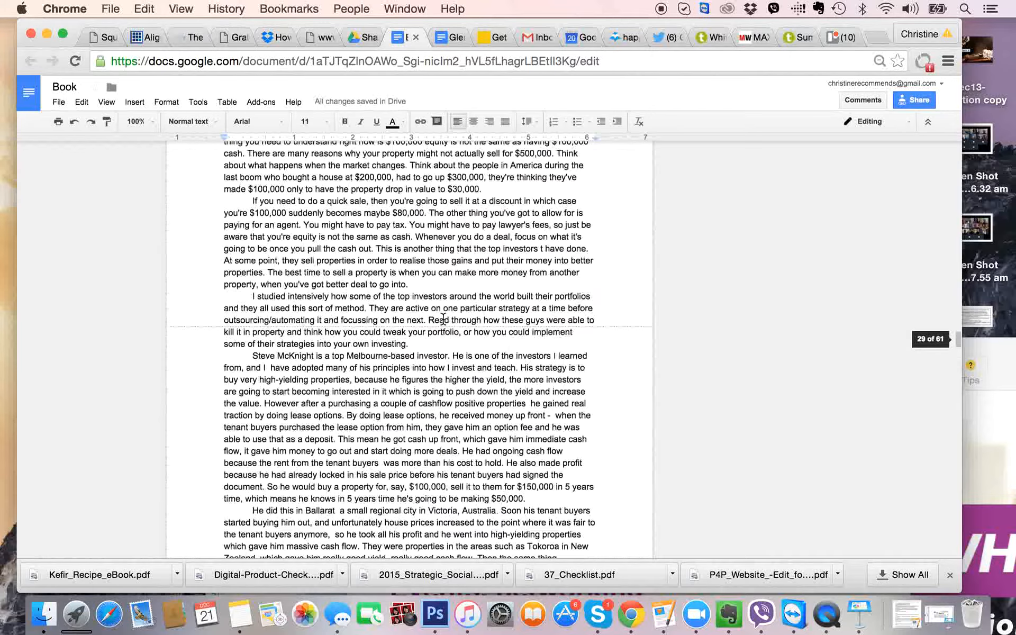
pyautogui.moveTo(958, 290); pyautogui.dragTo(953, 267)
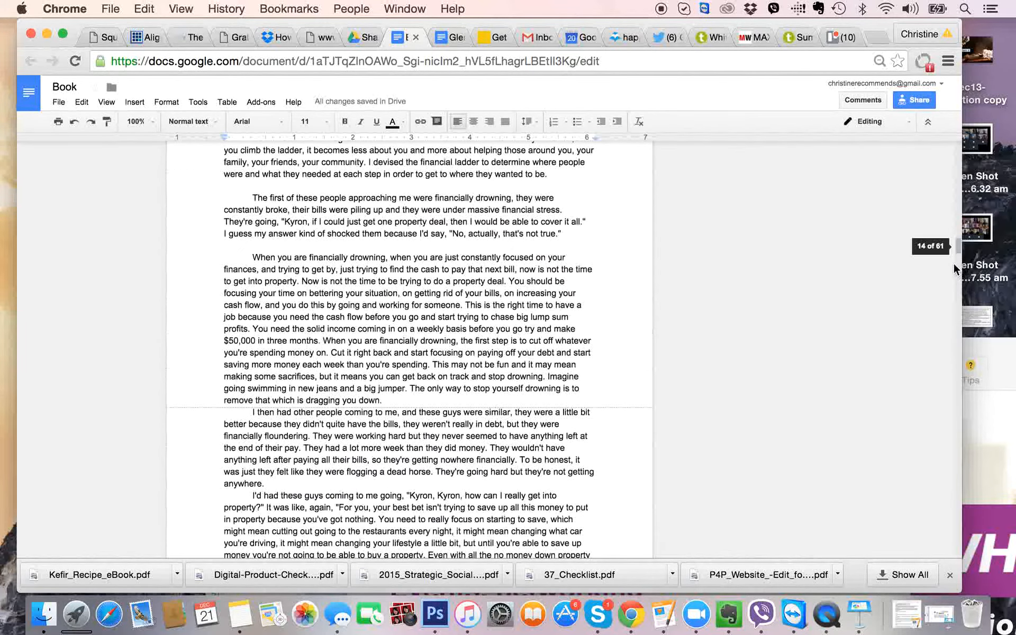
pyautogui.scroll(15, 830, 266)
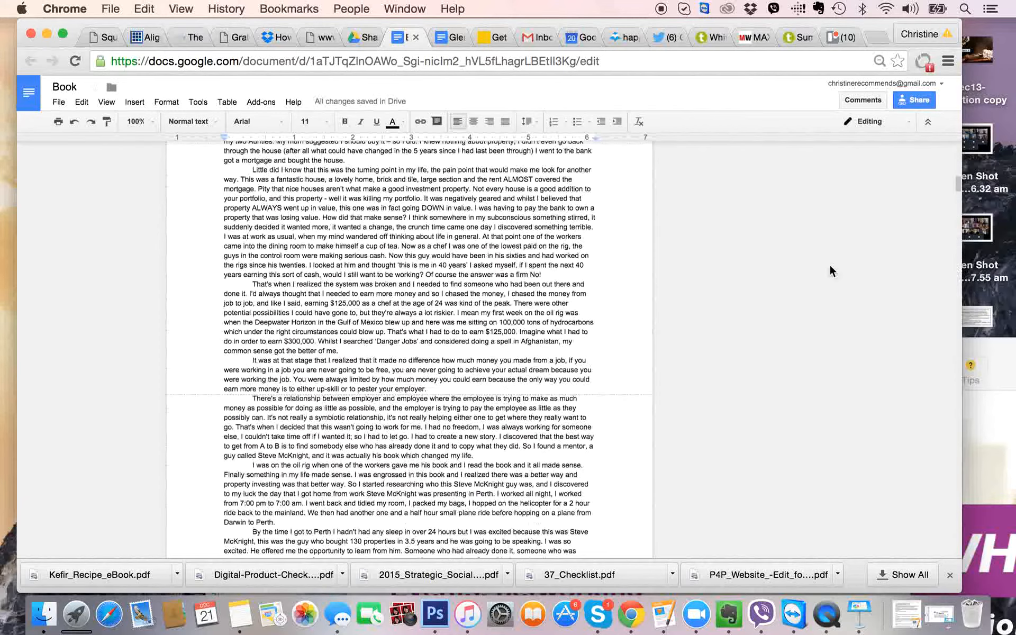
pyautogui.scroll(15, 830, 267)
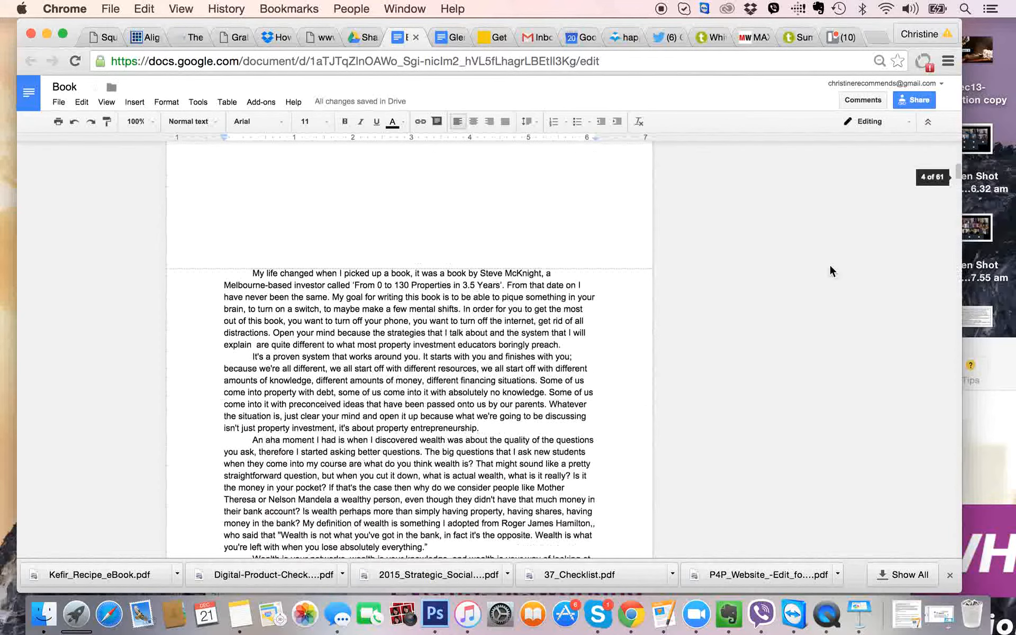
# - Accept the two font size suggestions and the font suggestion on the Intro text
pyautogui.scroll(-3, 700, 422)
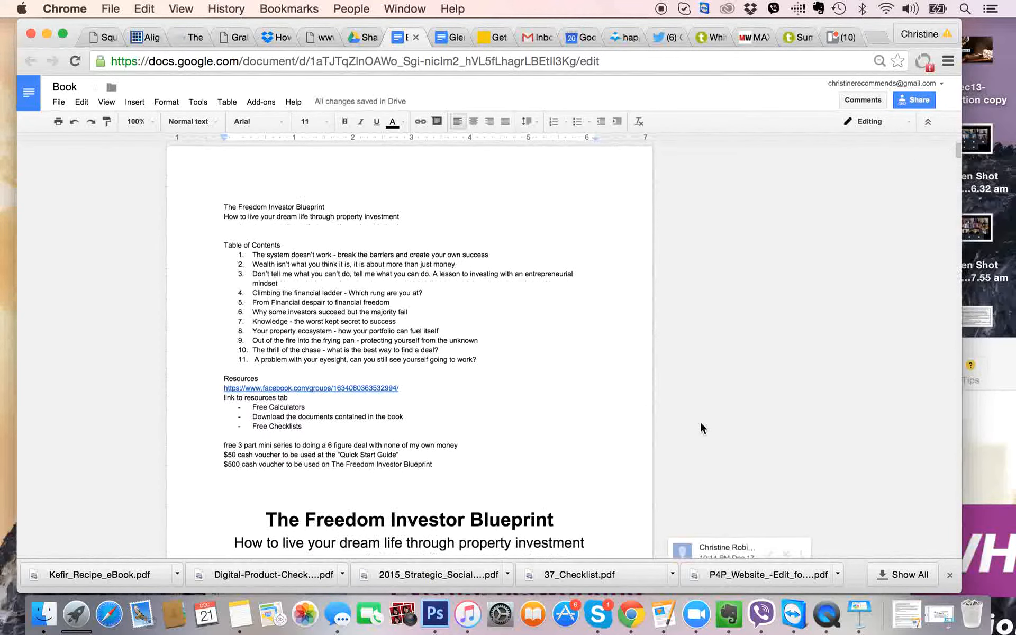
pyautogui.scroll(-5, 700, 421)
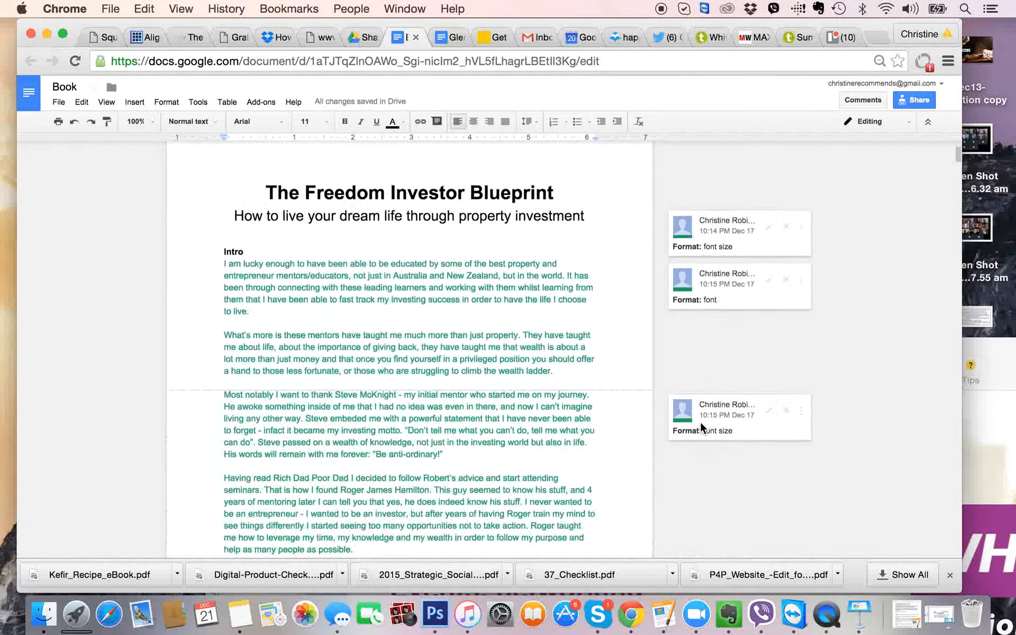
pyautogui.scroll(2, 764, 249)
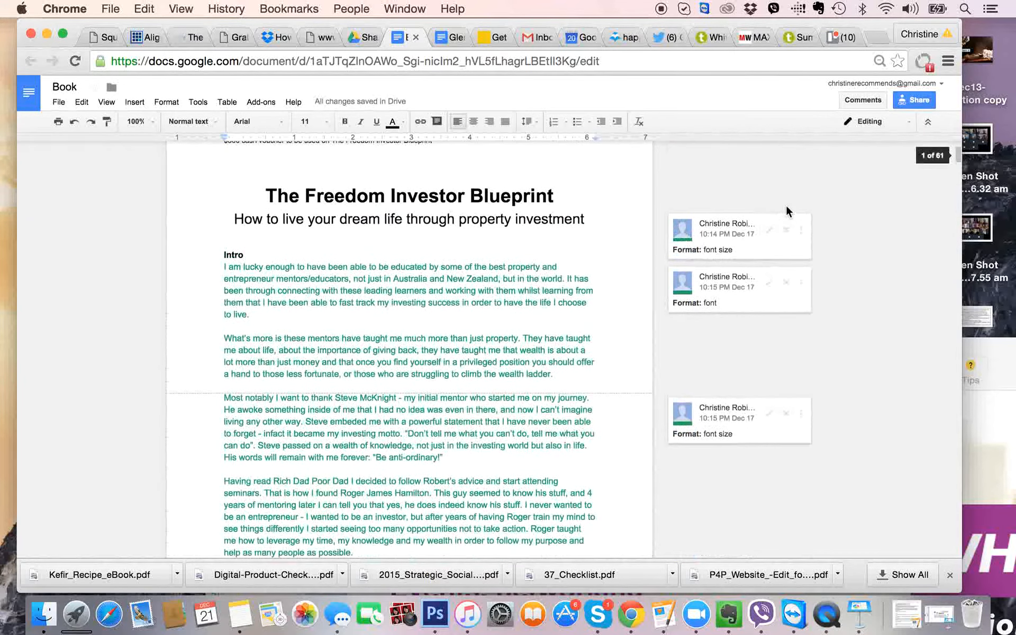
pyautogui.click(767, 231)
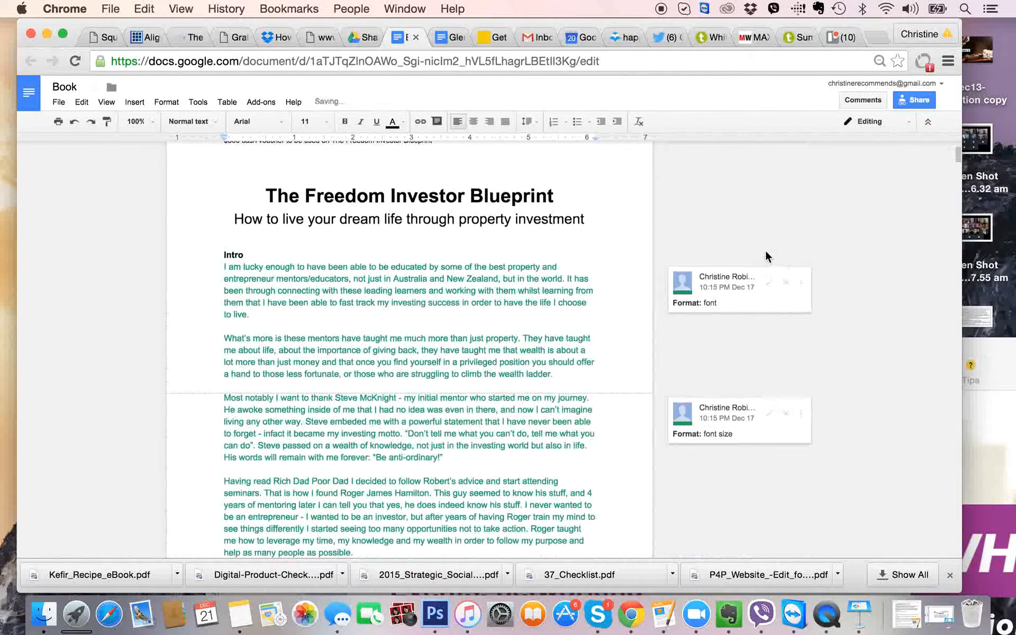
pyautogui.click(769, 282)
pyautogui.click(769, 415)
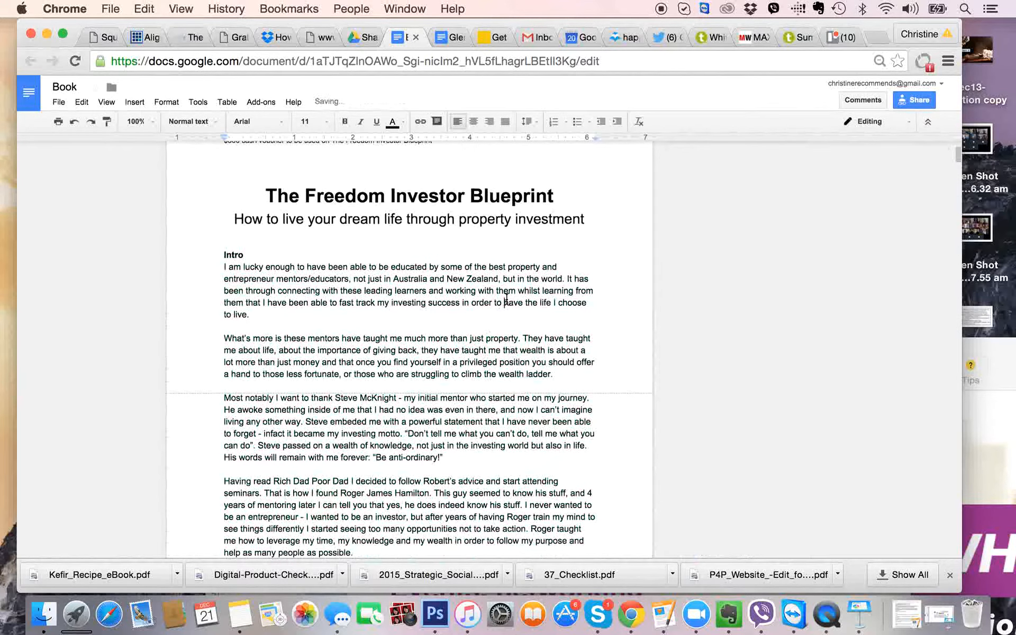
# - Apply the Heading 1 style to the introduction's heading below the book title and subtitle
pyautogui.scroll(-2, 631, 288)
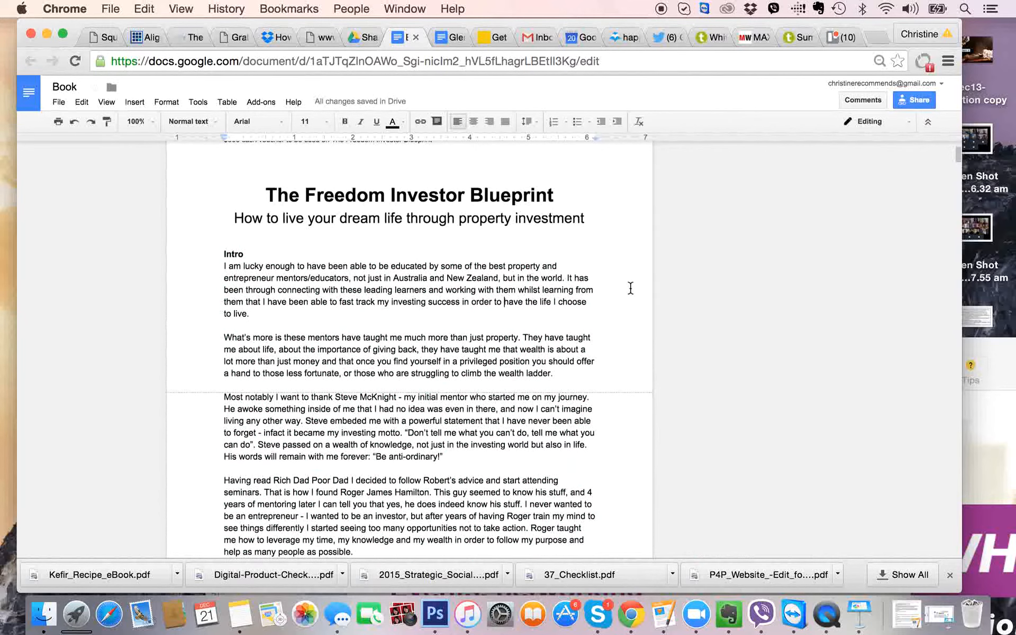
pyautogui.scroll(2, 630, 288)
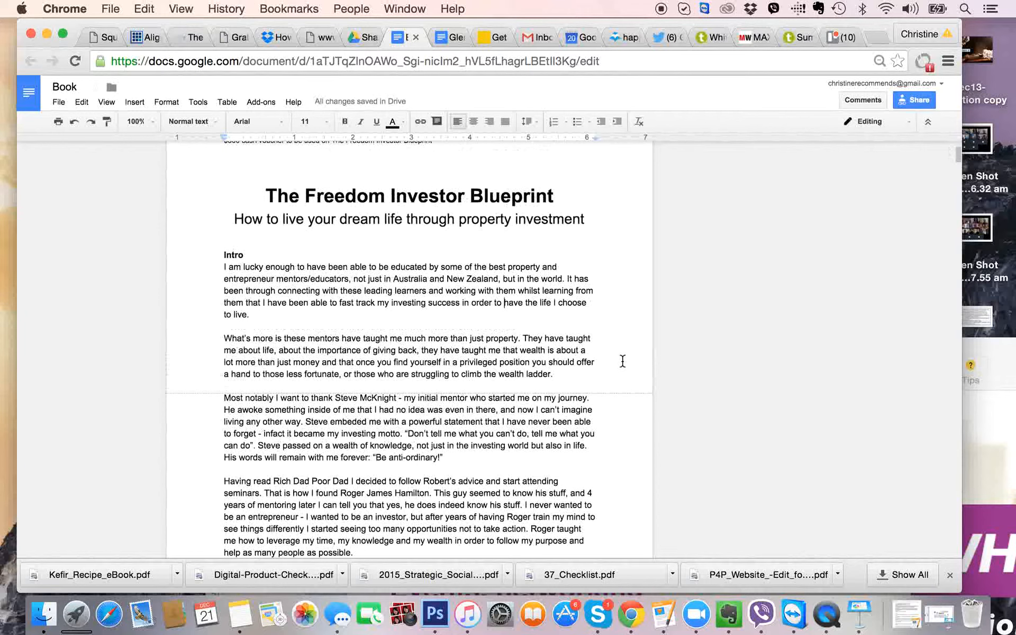
pyautogui.scroll(15, 621, 269)
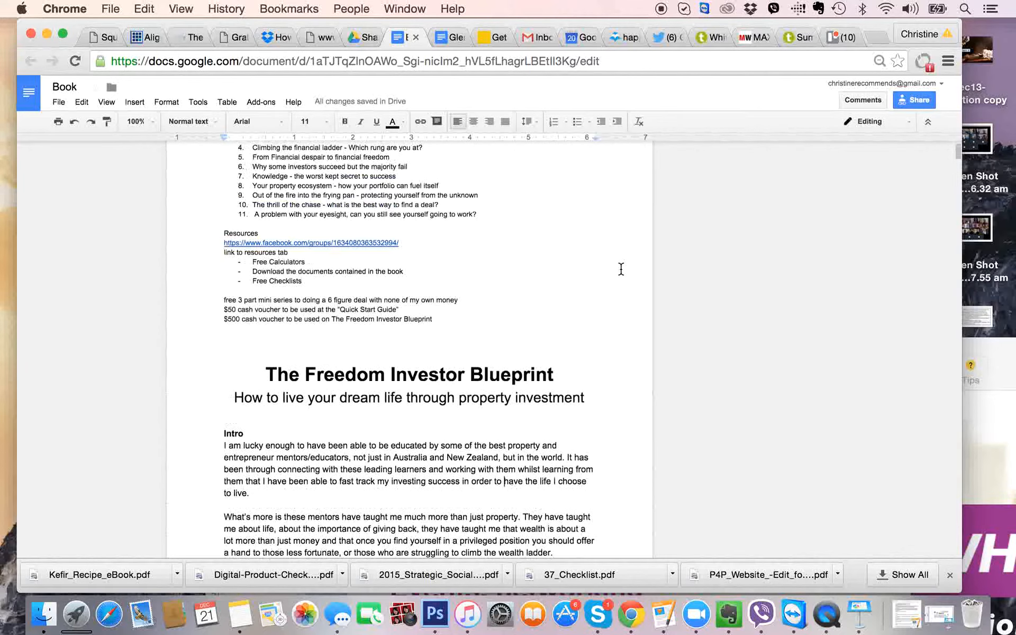
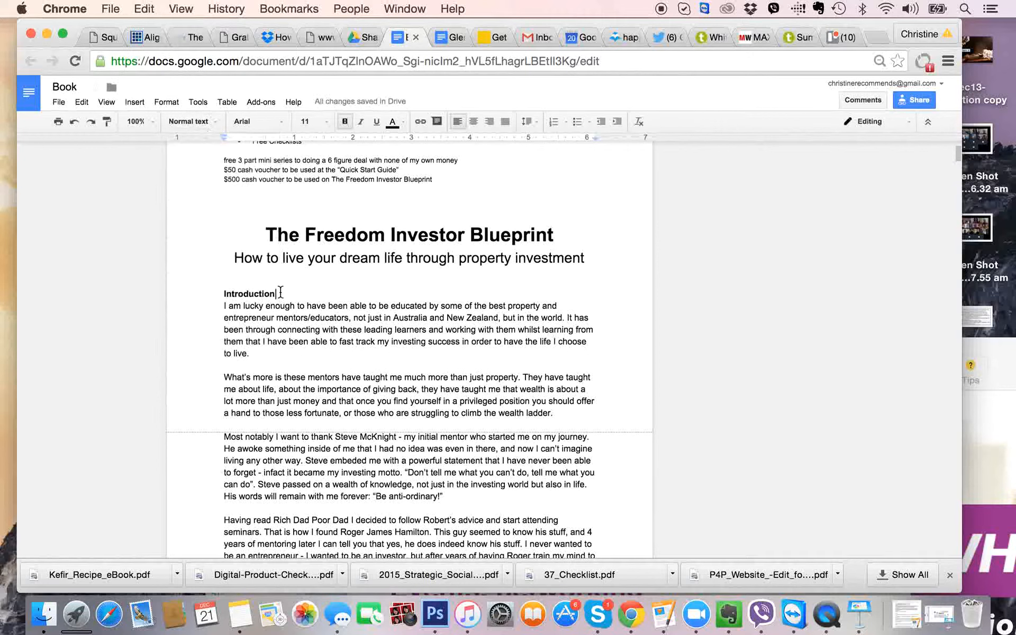
pyautogui.moveTo(274, 294); pyautogui.dragTo(189, 286)
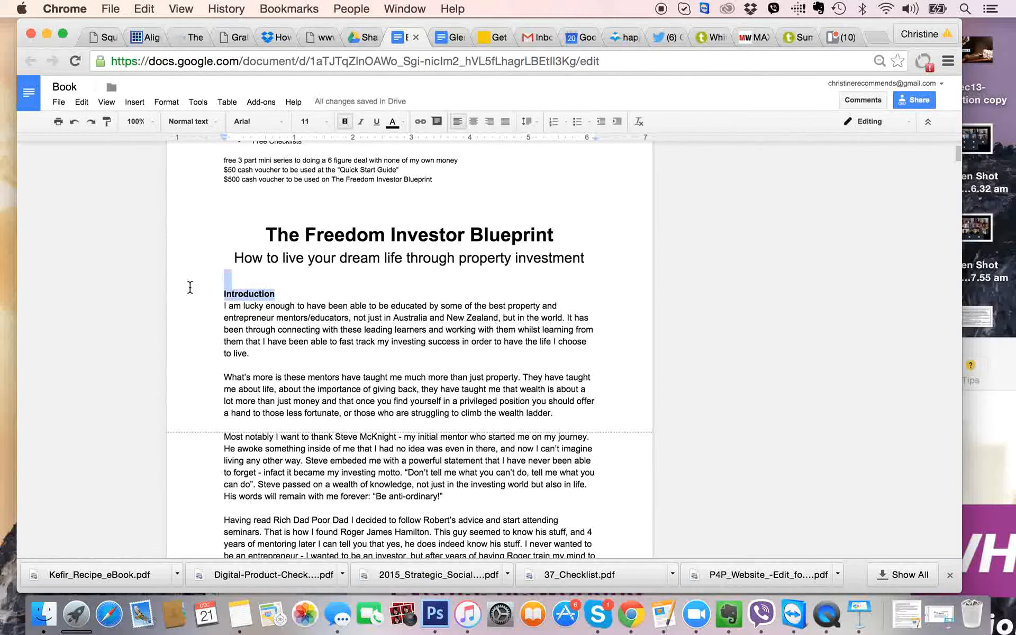
pyautogui.click(277, 294)
pyautogui.moveTo(276, 294); pyautogui.dragTo(214, 294)
pyautogui.click(210, 121)
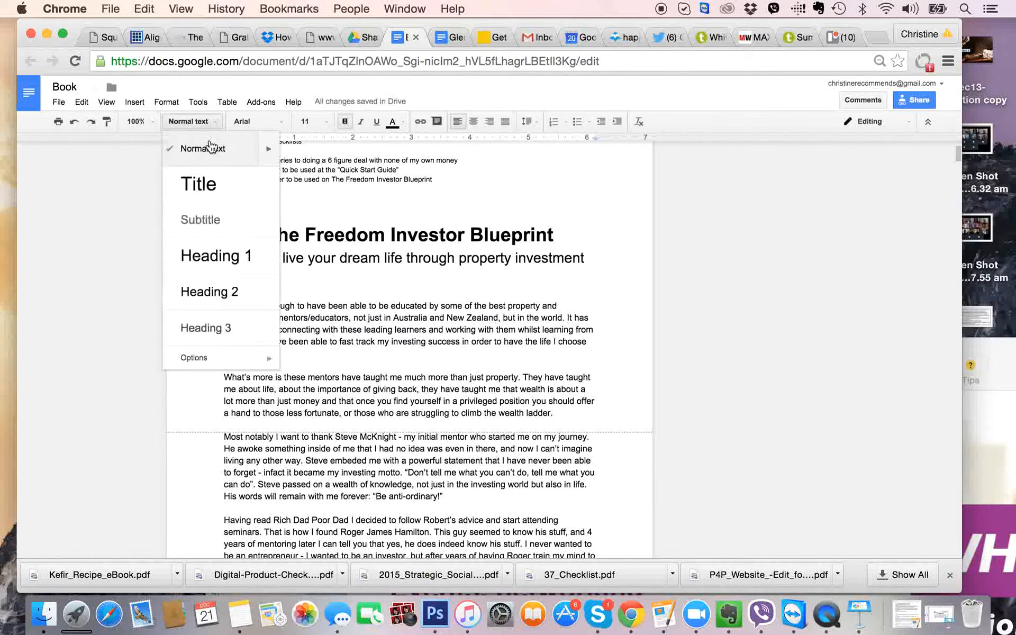
pyautogui.click(217, 258)
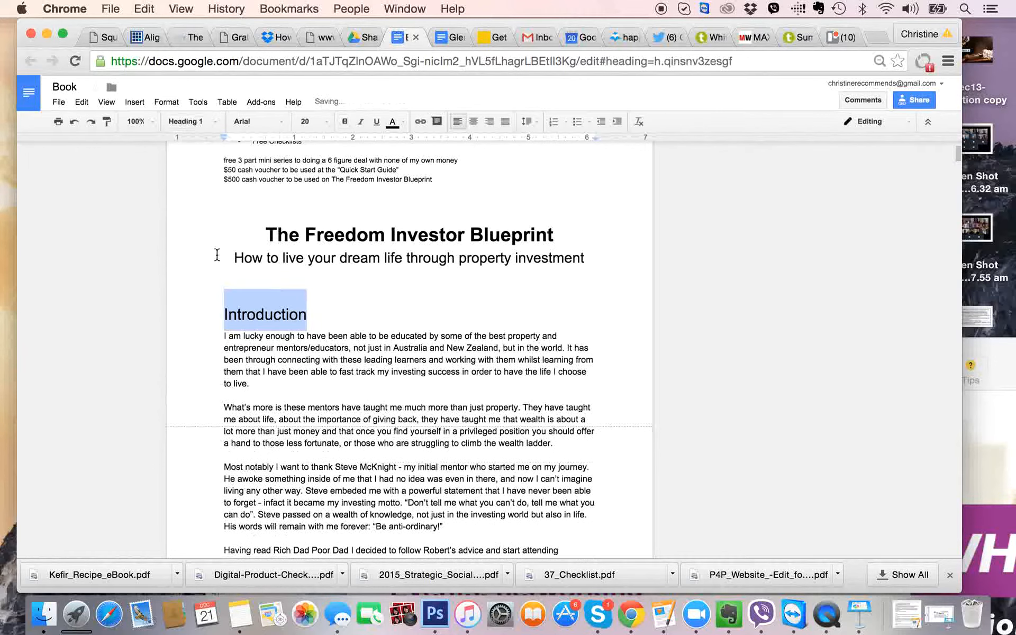
pyautogui.click(332, 305)
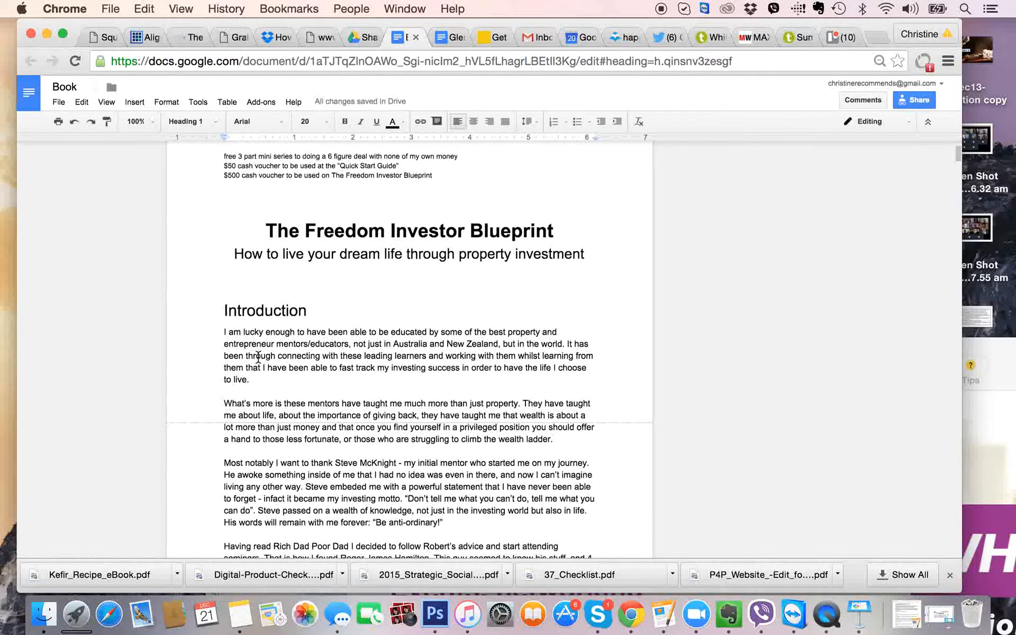
# - Examine the introduction section's formatting down to the Chapter 1 heading and its opening paragraphs
pyautogui.scroll(-2, 257, 358)
pyautogui.scroll(2, 259, 357)
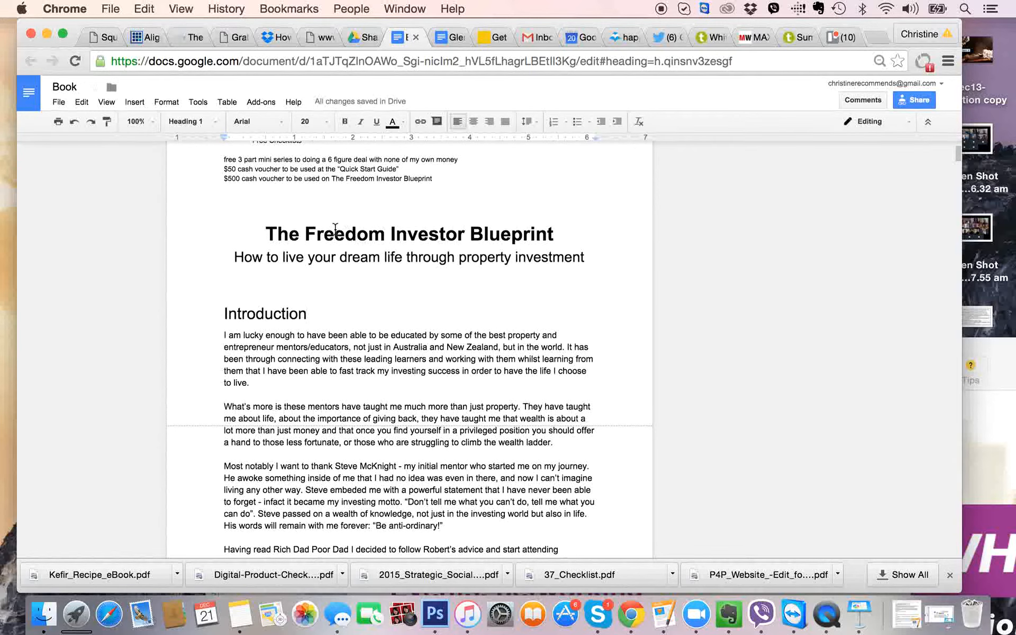
pyautogui.scroll(-15, 335, 228)
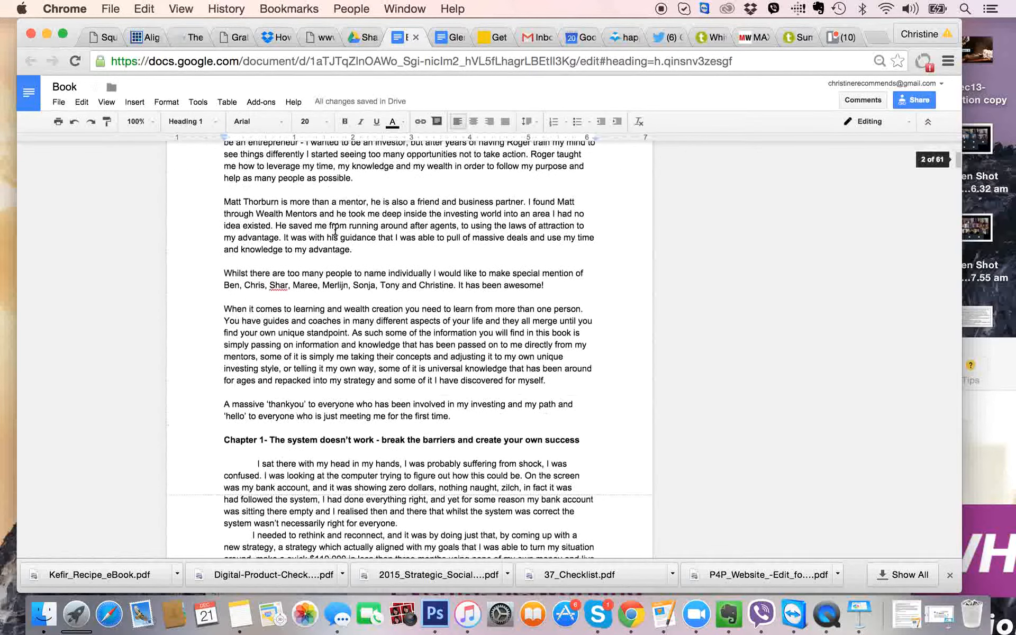
pyautogui.scroll(-2, 335, 228)
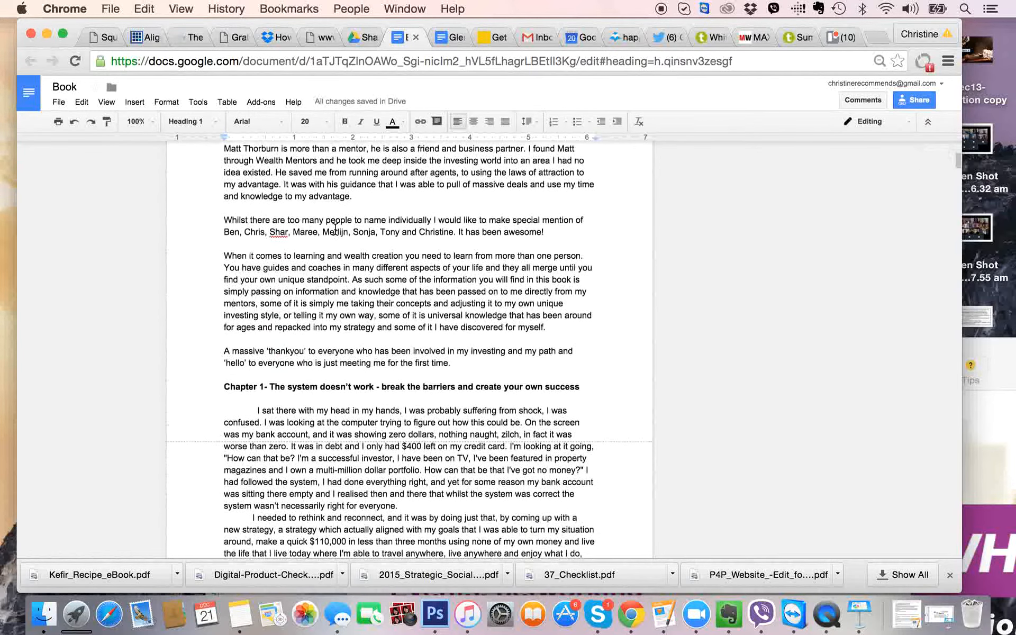
pyautogui.scroll(-1, 335, 228)
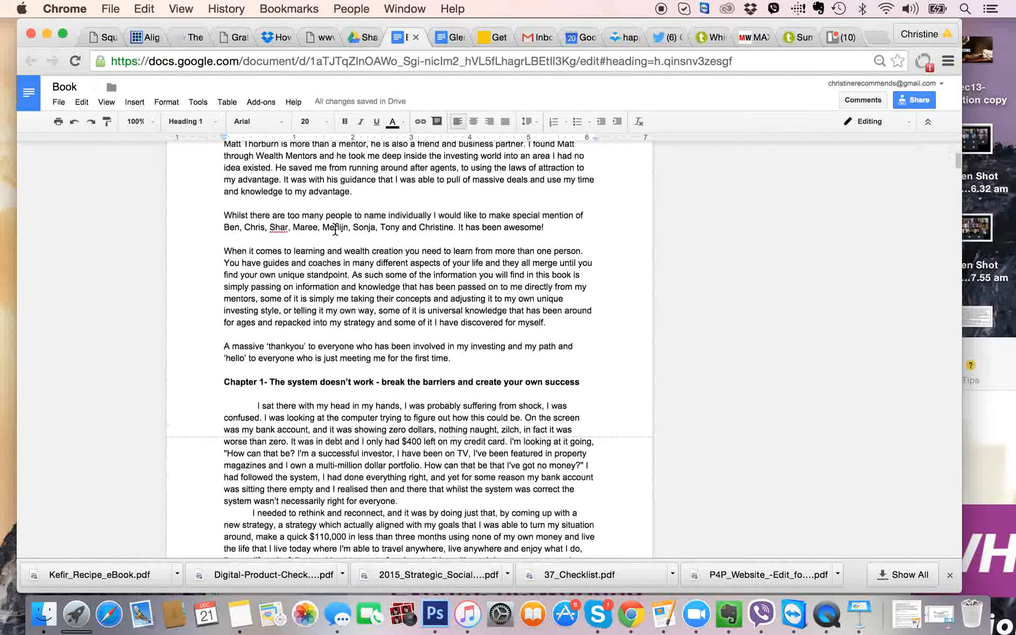
pyautogui.scroll(-1, 335, 231)
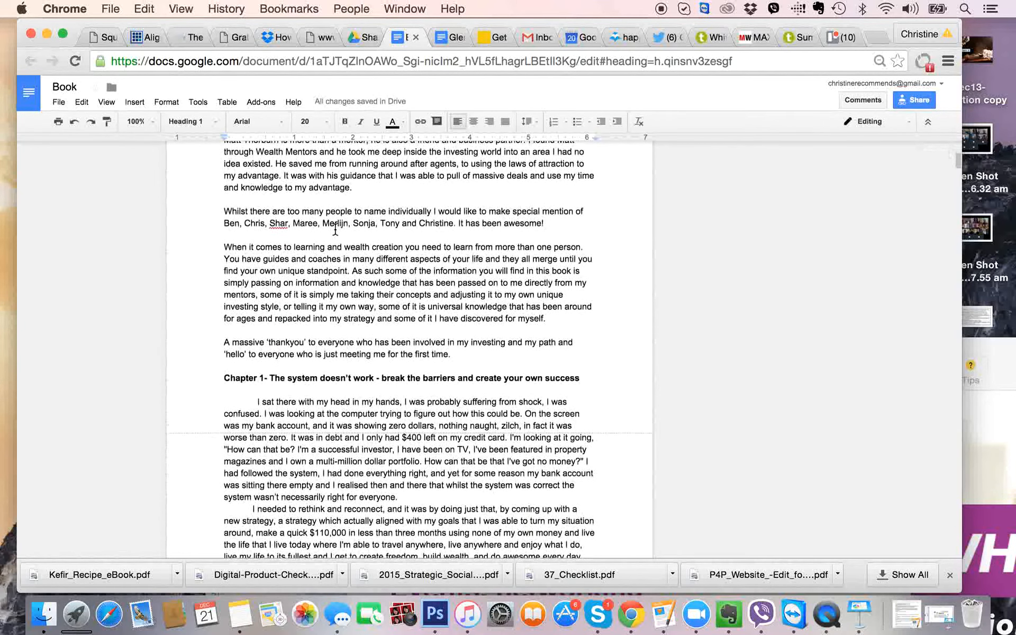
# - Insert a page break before the Chapter 1 heading at the end of the introduction
pyautogui.scroll(-5, 335, 231)
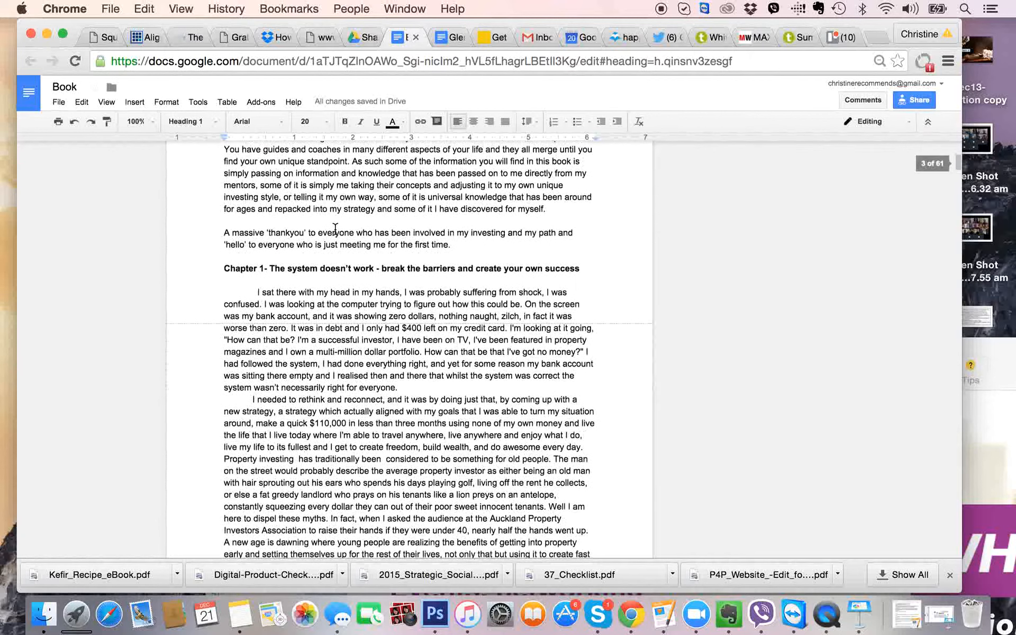
pyautogui.click(225, 267)
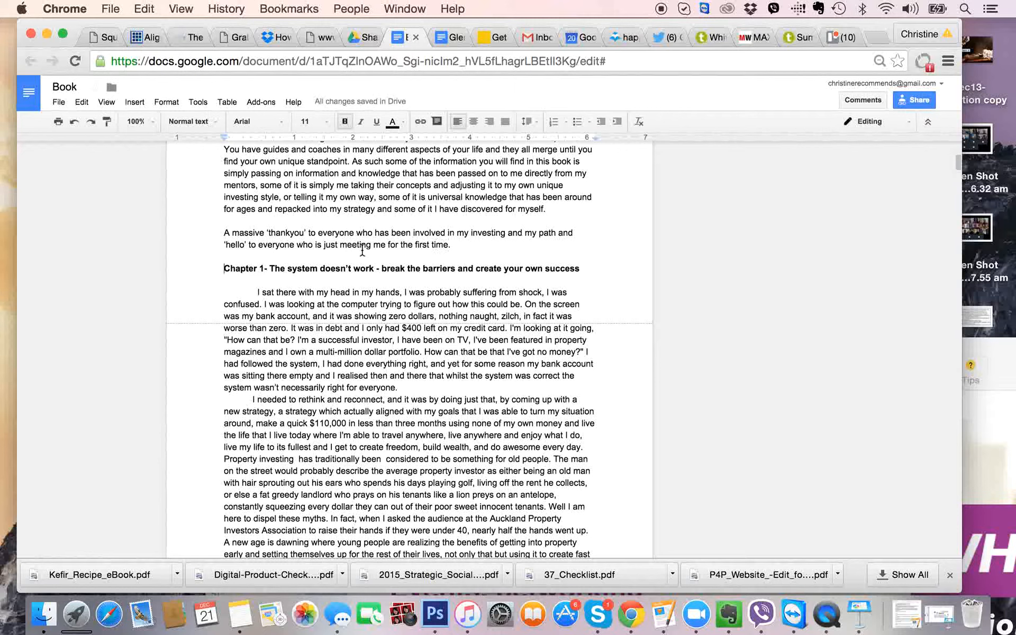
pyautogui.click(224, 269)
pyautogui.click(140, 101)
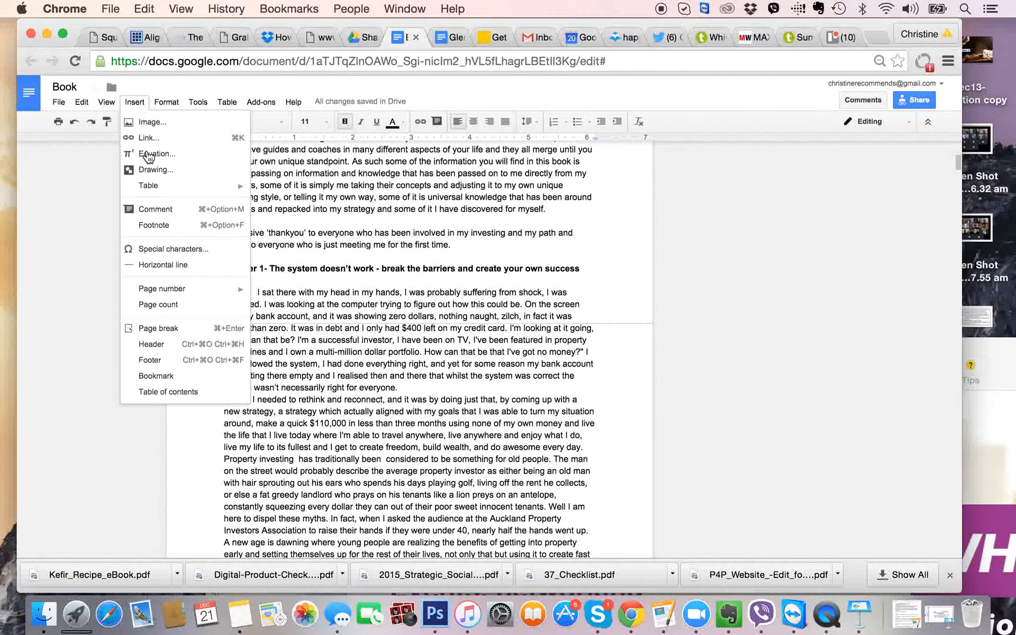
pyautogui.click(162, 329)
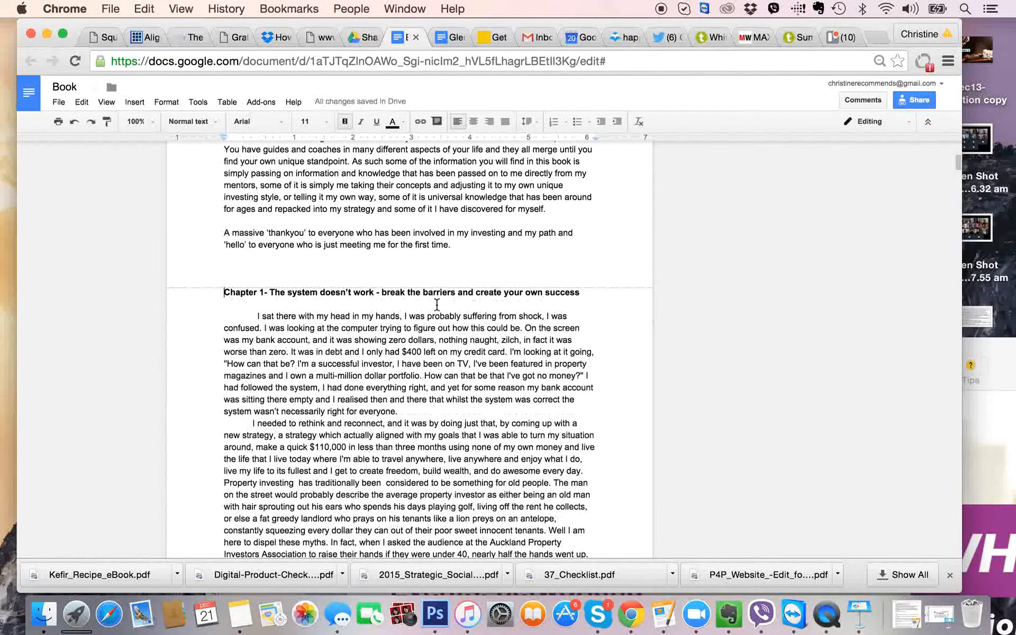
# - Remove the first-line indents from Chapter 1's first two paragraphs and separate them with a blank line
pyautogui.click(258, 314)
pyautogui.press('BackSpace')
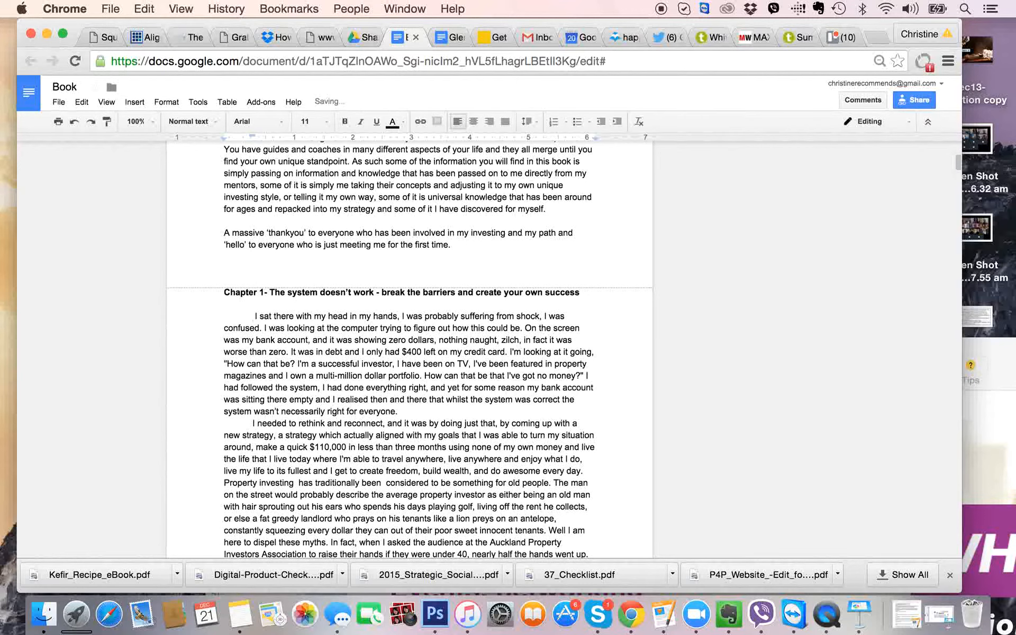
pyautogui.press('BackSpace')
pyautogui.press('Delete')
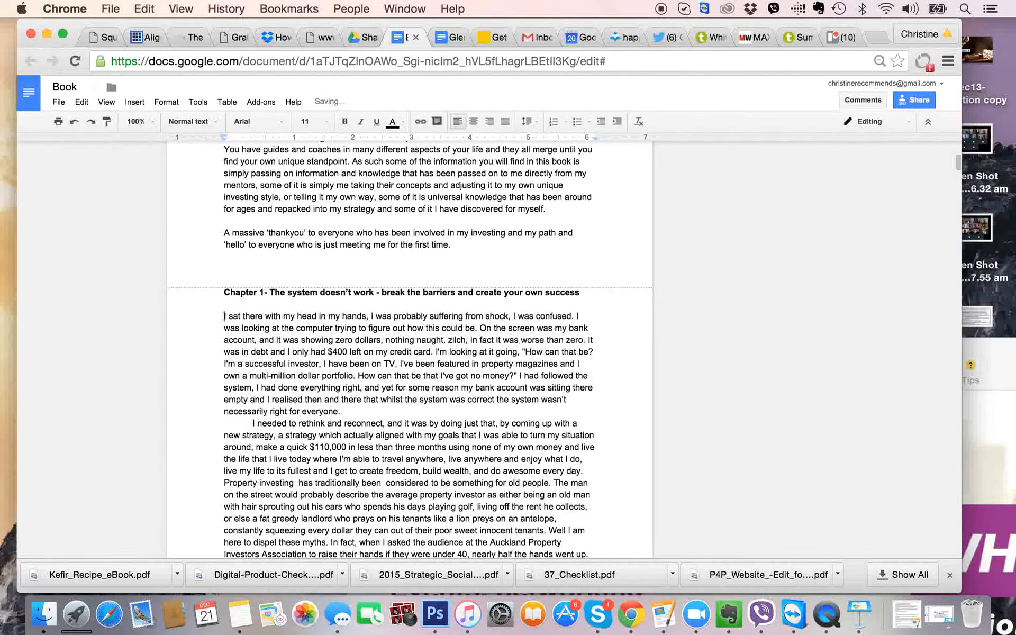
pyautogui.click(360, 413)
pyautogui.press('Return')
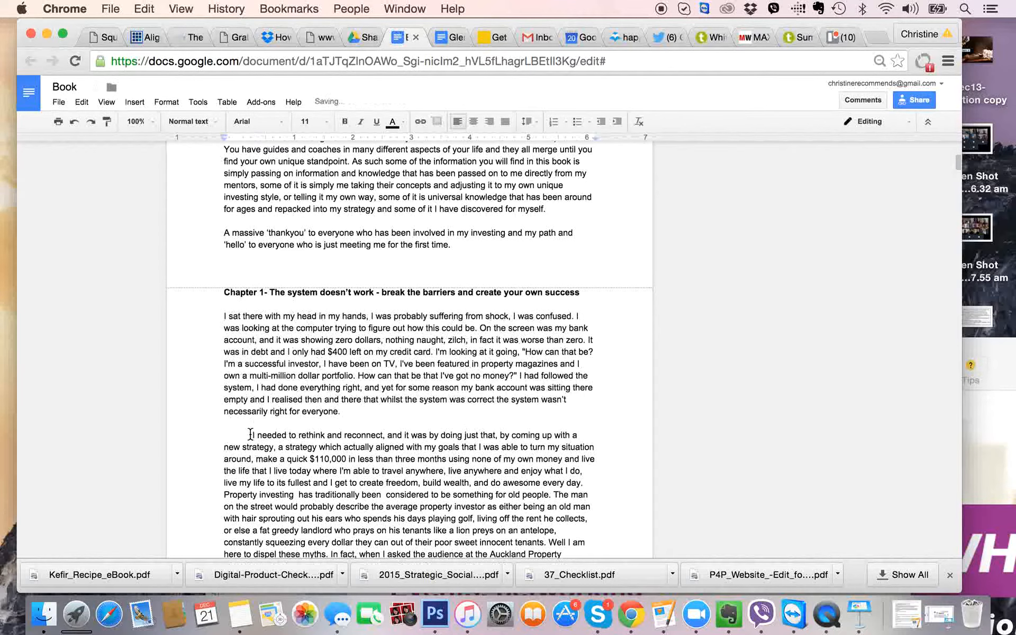
pyautogui.click(253, 435)
pyautogui.press('BackSpace')
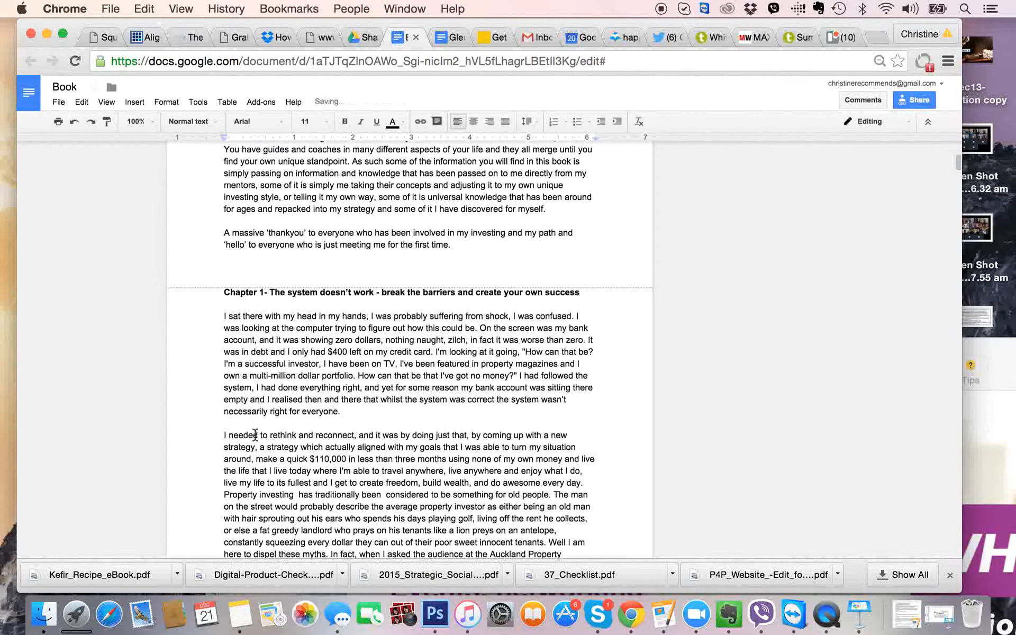
# - Add a blank line before the "Unfortunately too many people" paragraph and remove its first-line indent
pyautogui.scroll(-5, 343, 456)
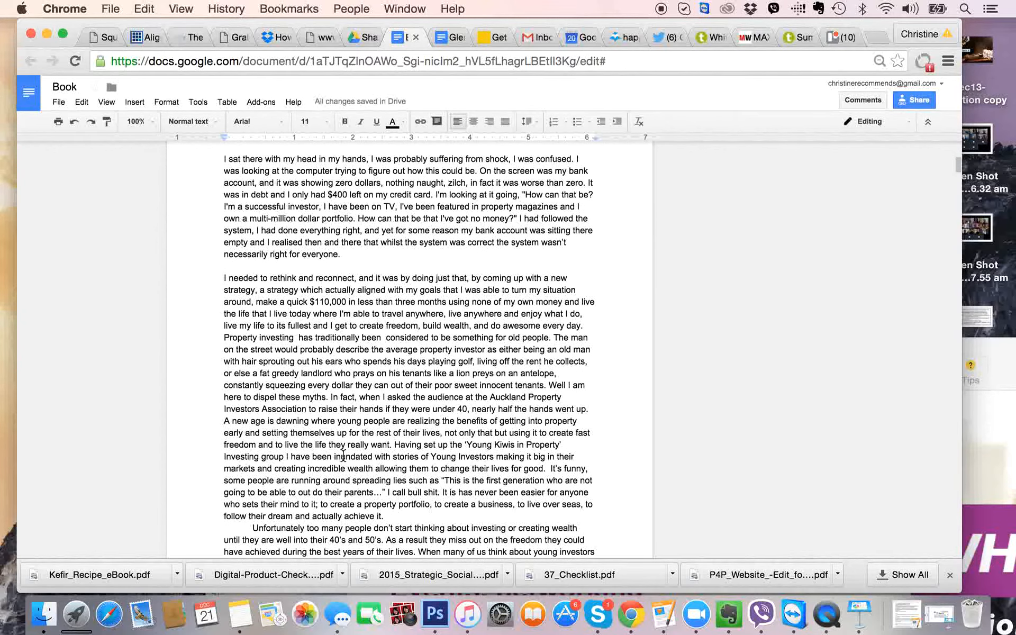
pyautogui.scroll(-2, 343, 457)
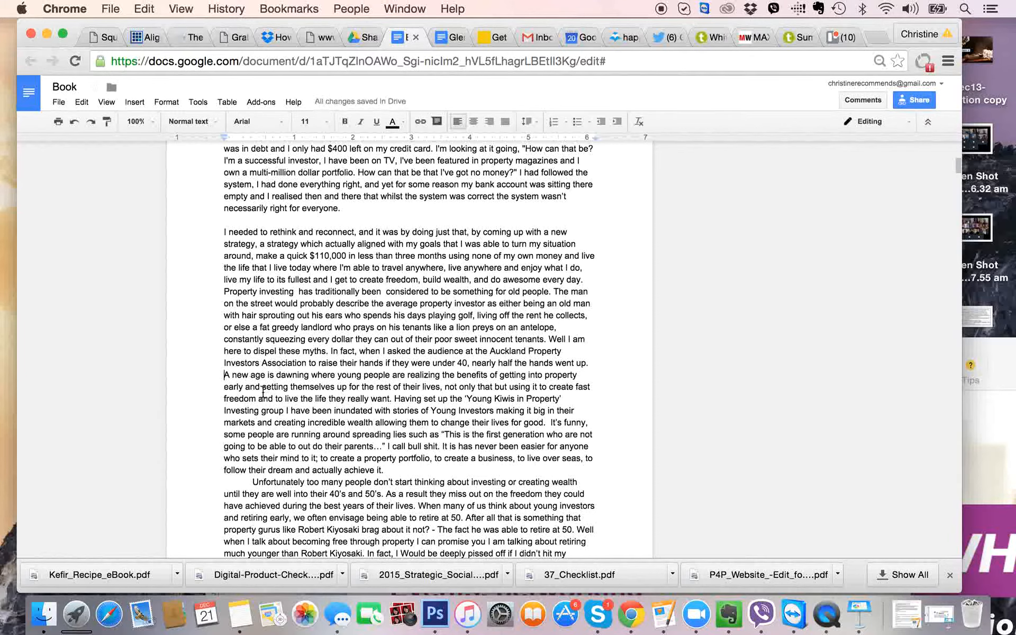
pyautogui.scroll(-1, 366, 364)
pyautogui.scroll(-1, 367, 364)
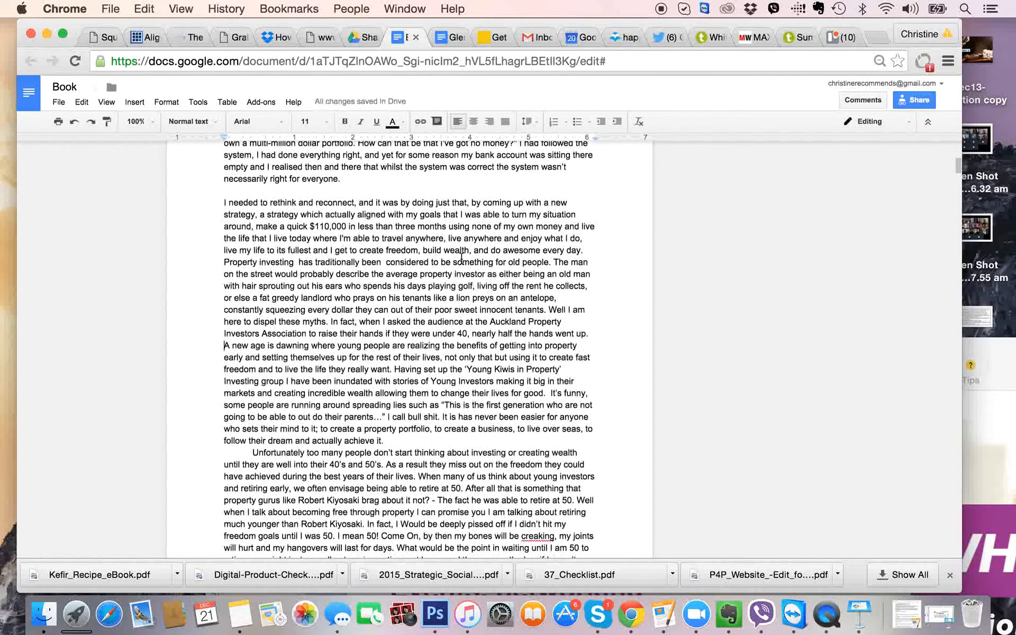
pyautogui.scroll(-5, 368, 333)
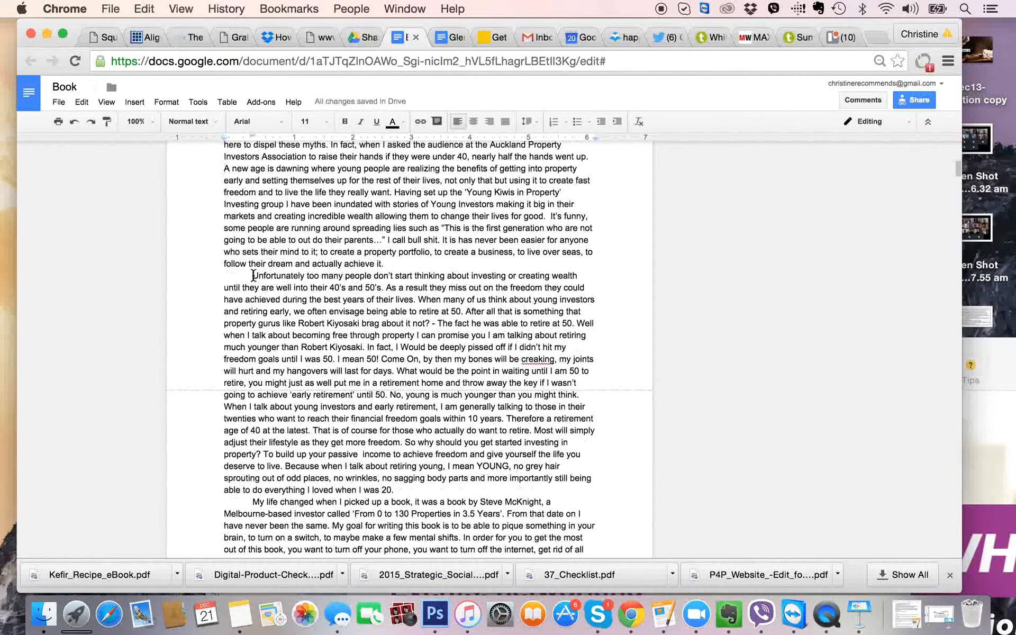
pyautogui.press('Return')
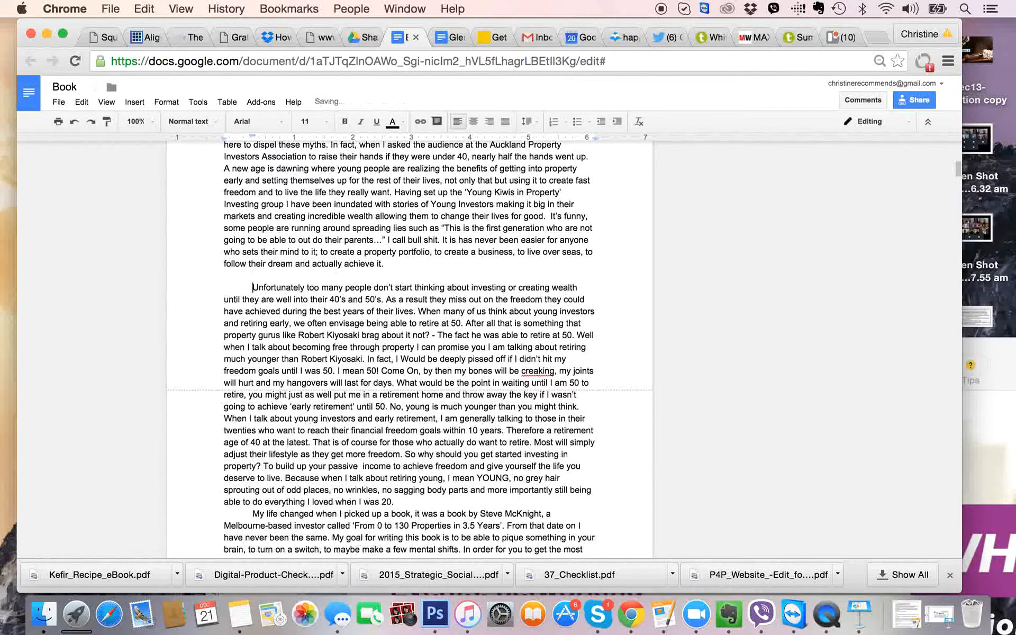
pyautogui.press('BackSpace')
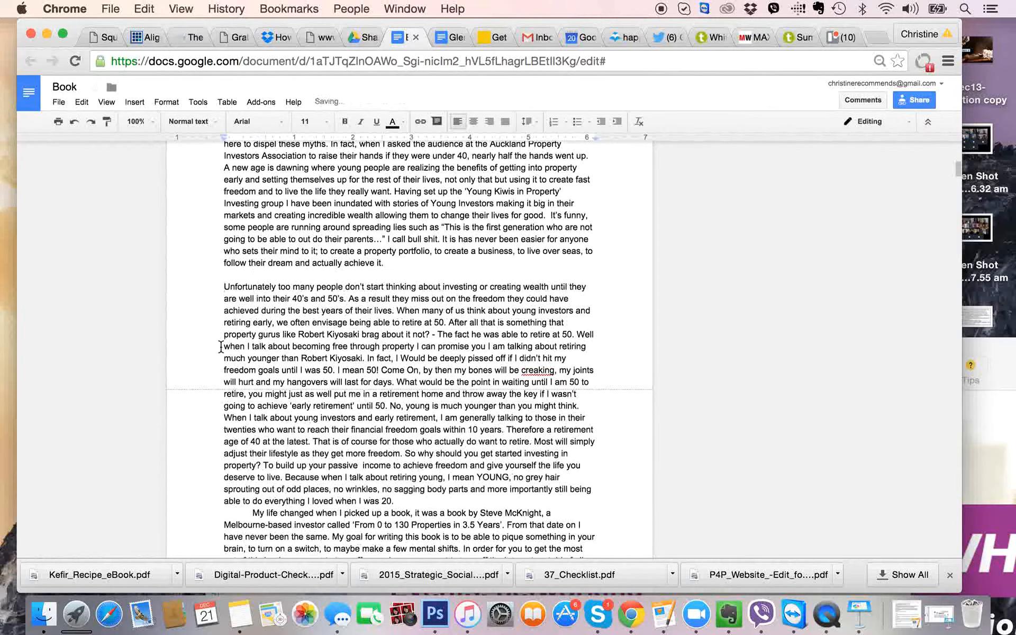
# - Insert a page break before the Chapter 2 heading, below the Action Point box
pyautogui.scroll(-4, 221, 347)
pyautogui.scroll(-20, 221, 347)
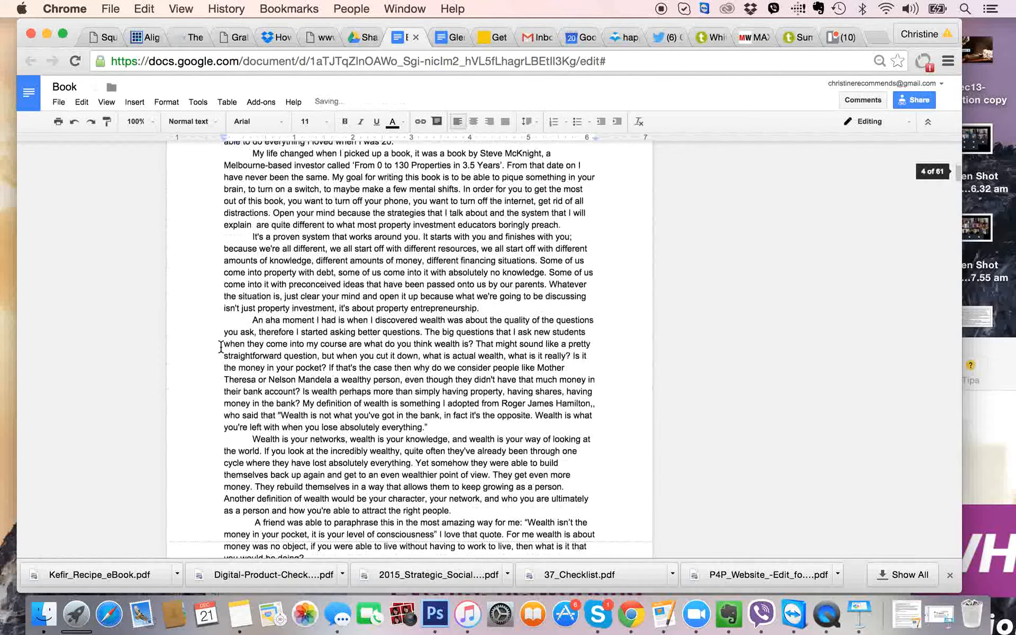
pyautogui.scroll(-10, 222, 346)
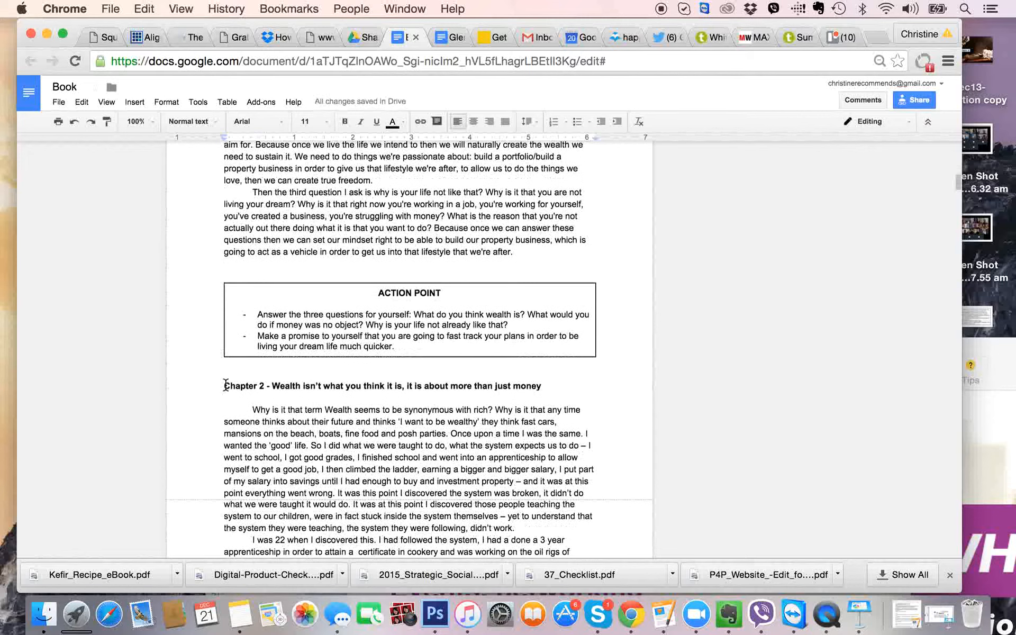
pyautogui.click(224, 385)
pyautogui.click(136, 102)
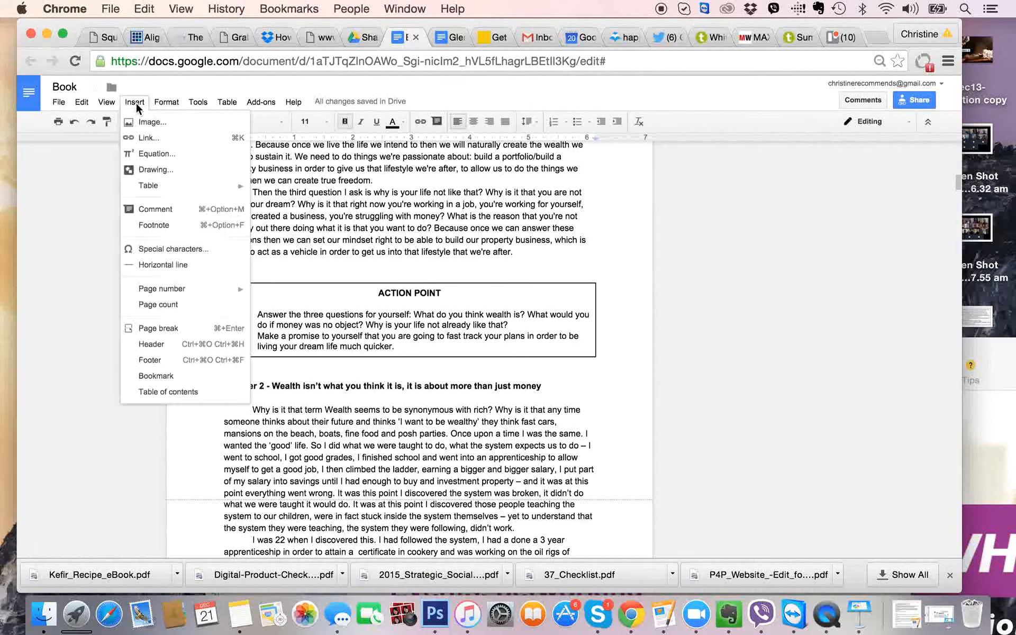
pyautogui.click(159, 328)
# - Split the Chapter 1 heading so the chapter title starts on its own line, deleting the hyphen after "Chapter 1"
pyautogui.scroll(-5, 379, 392)
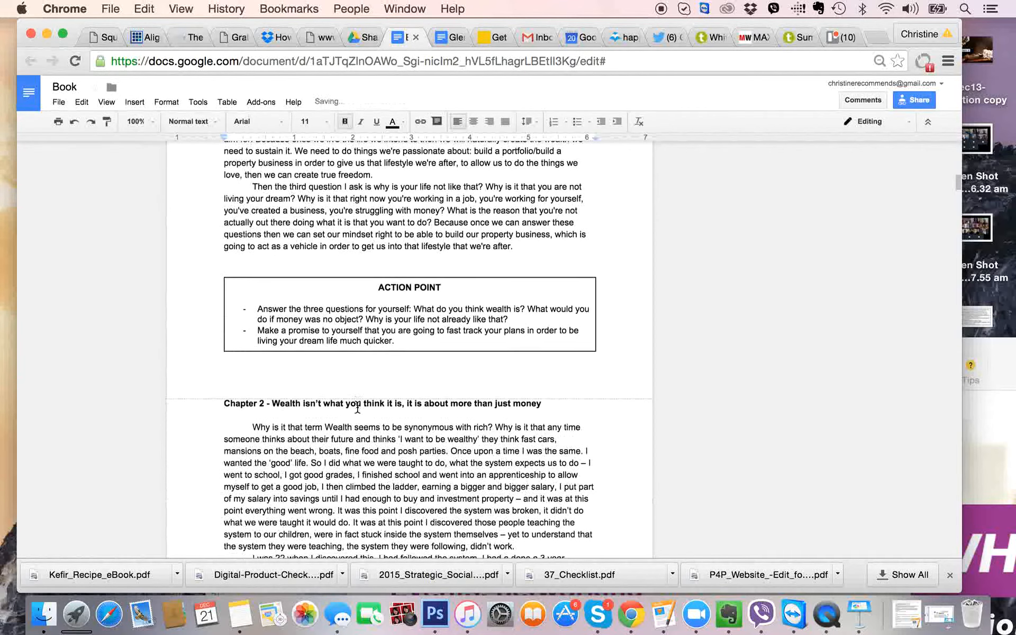
pyautogui.scroll(20, 357, 406)
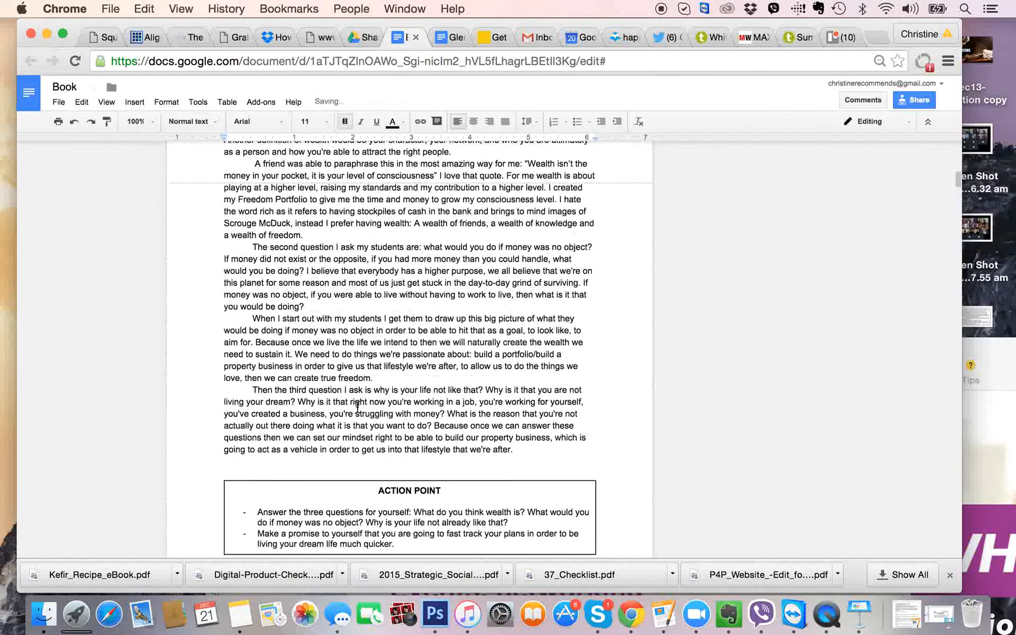
pyautogui.scroll(-10, 358, 407)
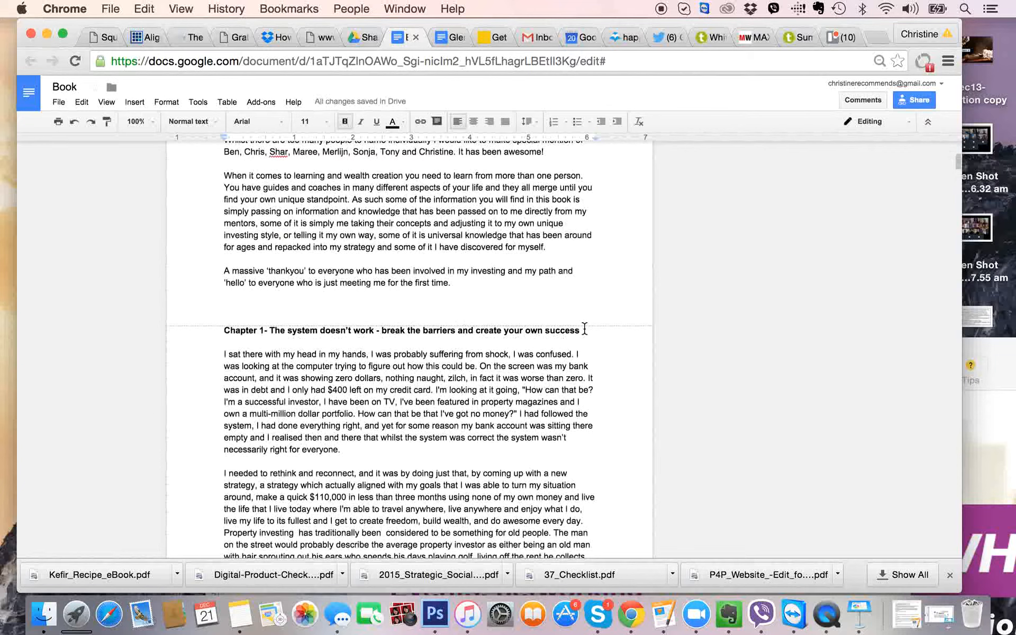
pyautogui.click(269, 331)
pyautogui.press('BackSpace')
pyautogui.press('BackSpace')
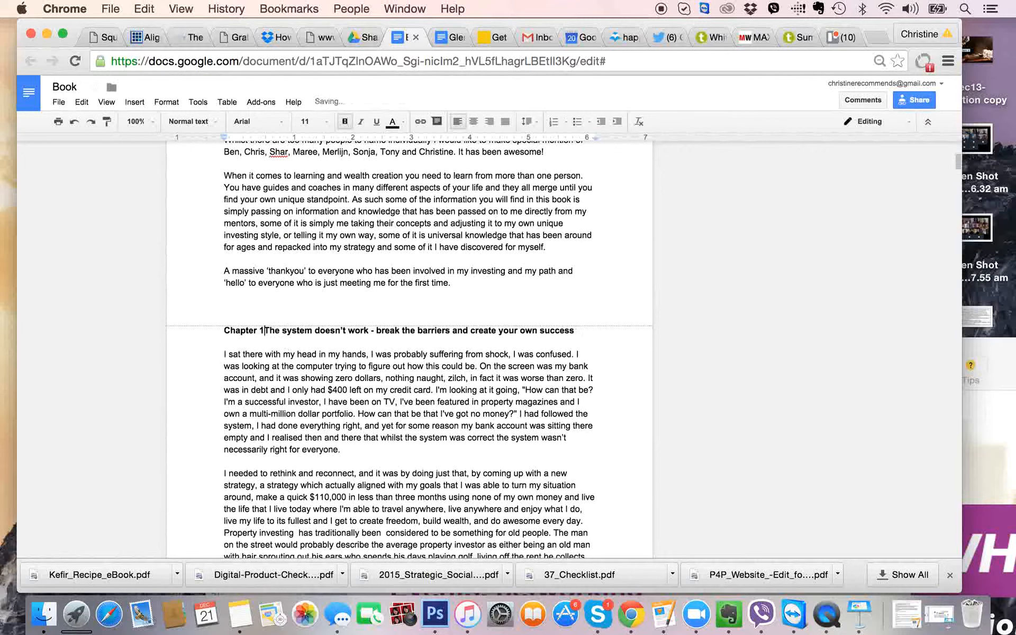
pyautogui.press('Return')
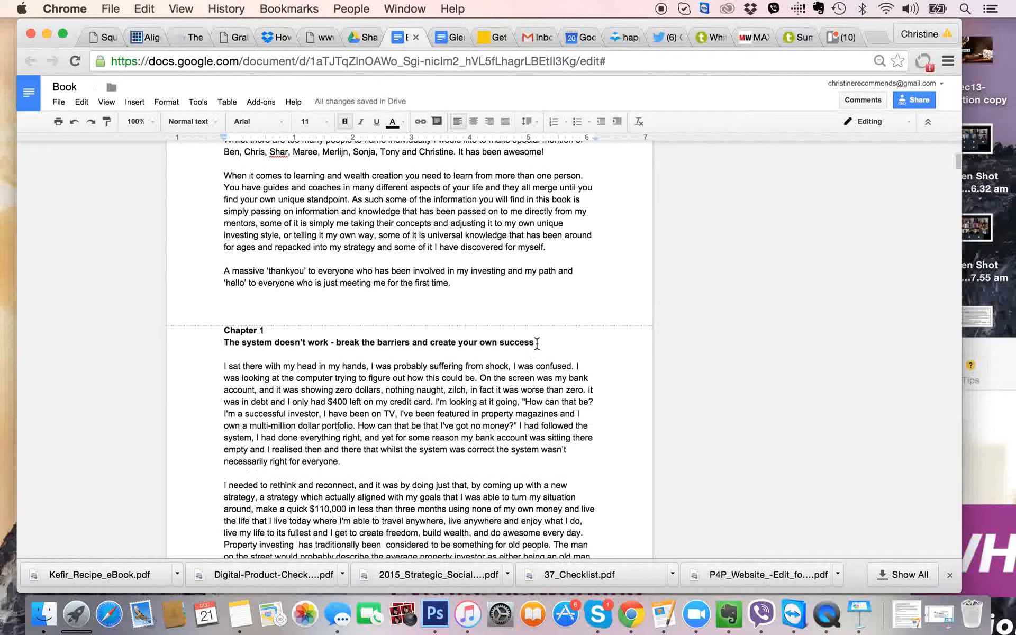
# - Apply the Heading 1 style to both the "Chapter 1" line and the chapter title below it
pyautogui.moveTo(536, 343); pyautogui.dragTo(186, 329)
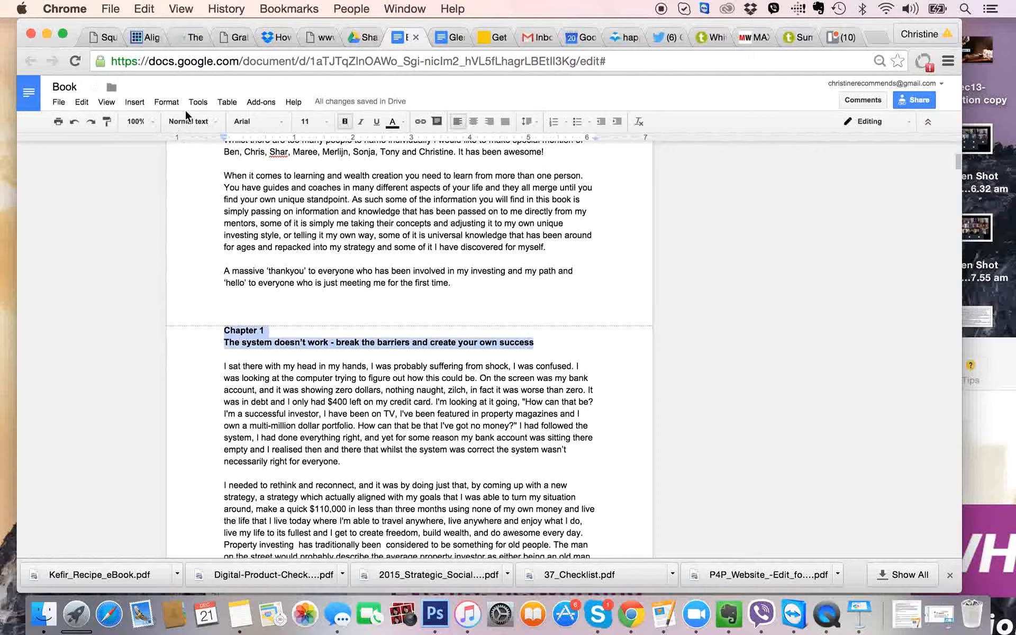
pyautogui.click(193, 123)
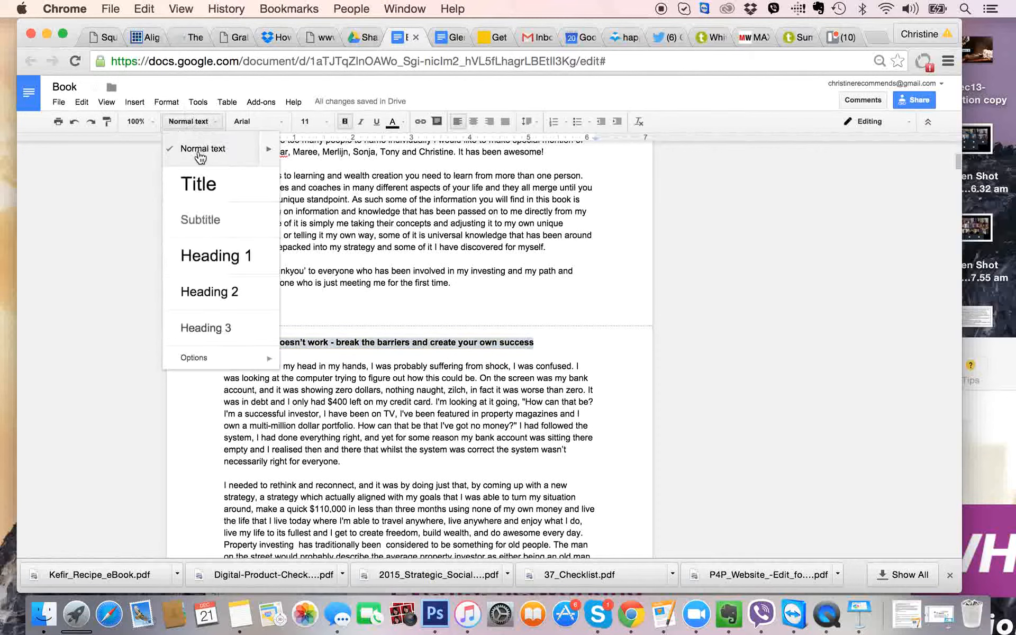
pyautogui.click(209, 259)
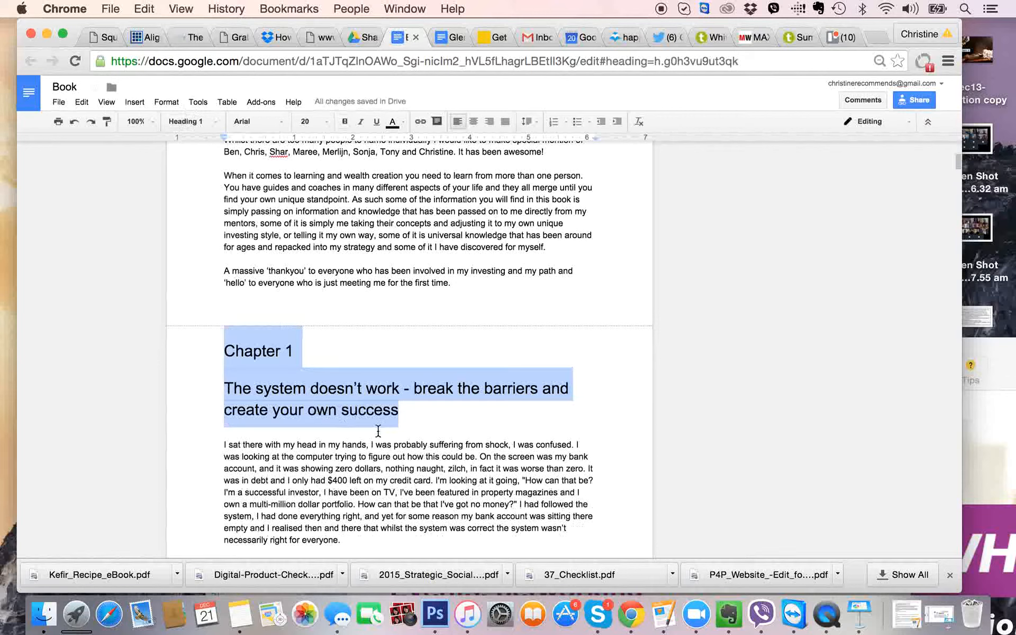
# - Delete the blank line below the Chapter 1 title and the extra blank space before the "Chapter 1" line
pyautogui.click(224, 436)
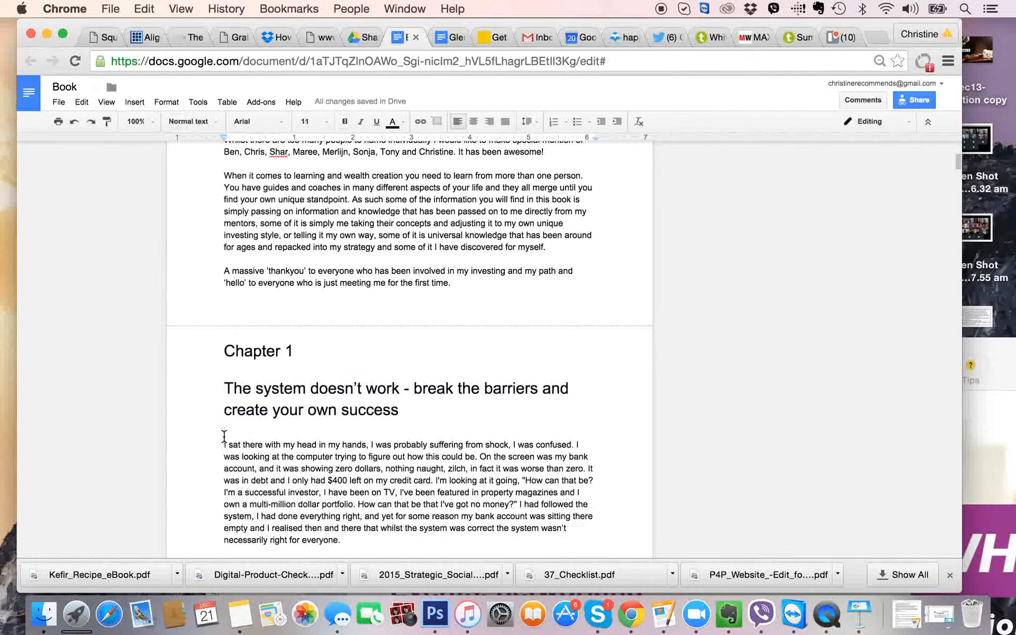
pyautogui.press('BackSpace')
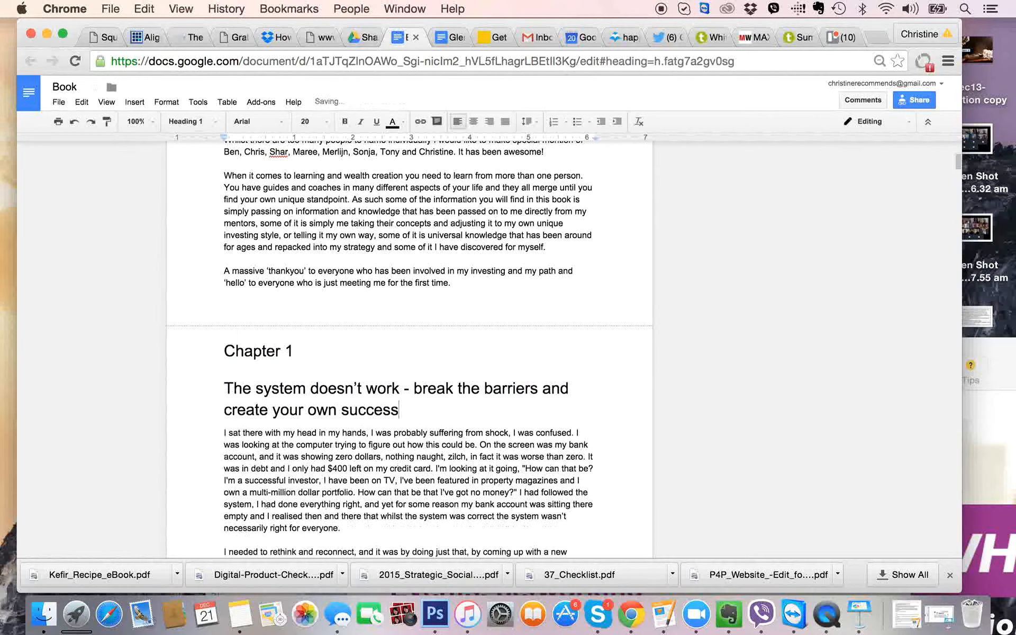
pyautogui.click(242, 371)
pyautogui.click(225, 346)
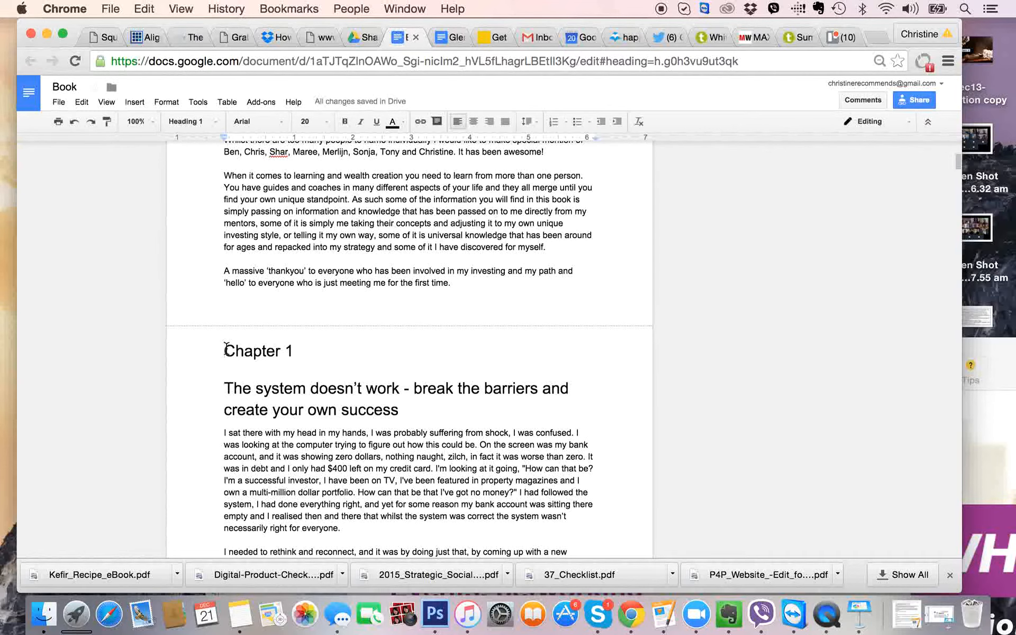
pyautogui.press('BackSpace')
pyautogui.press('BackSpace')
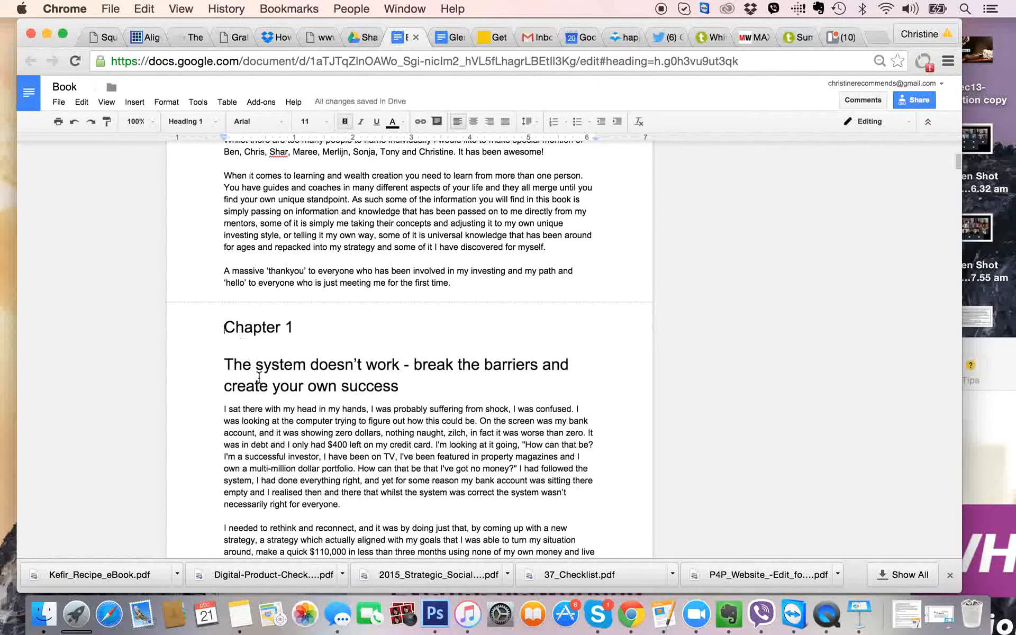
# - Review the headings, page breaks and paragraph formatting through Chapters 1 and 2 and back to the start of the manuscript
pyautogui.scroll(-15, 258, 377)
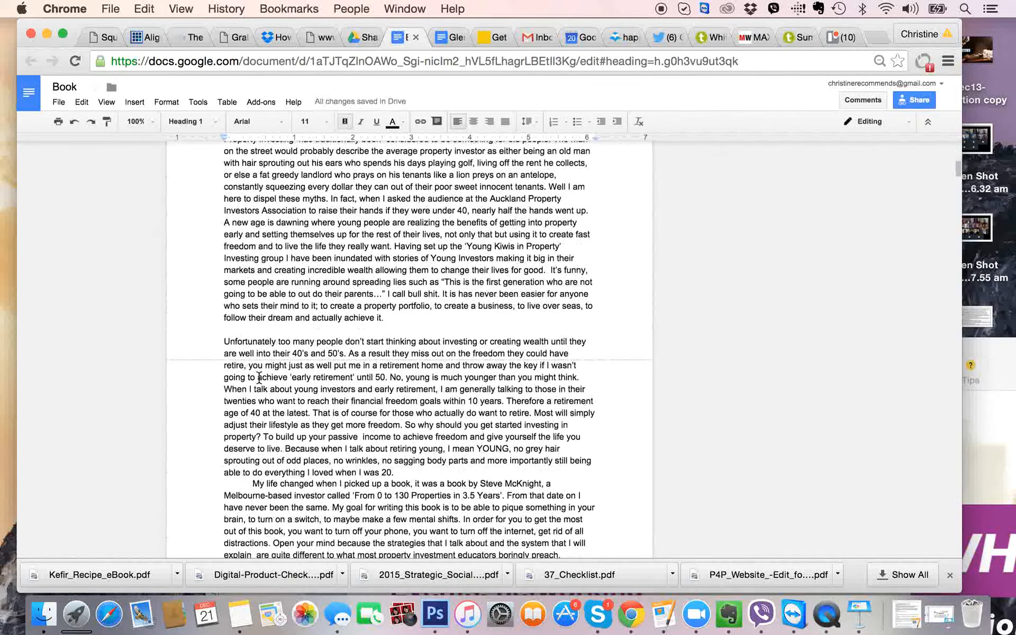
pyautogui.scroll(-10, 259, 377)
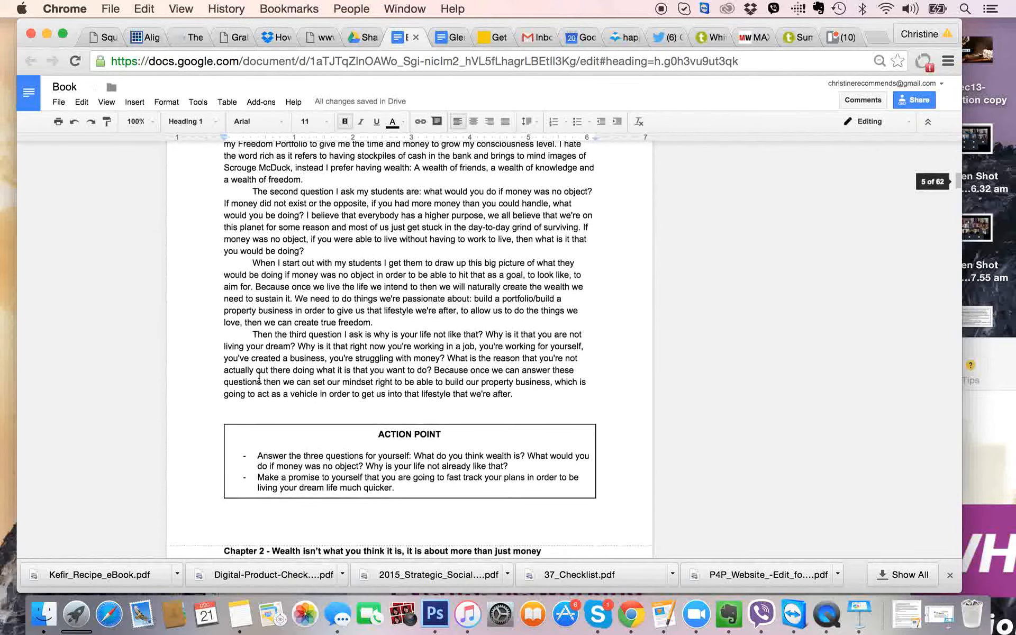
pyautogui.scroll(-1, 259, 377)
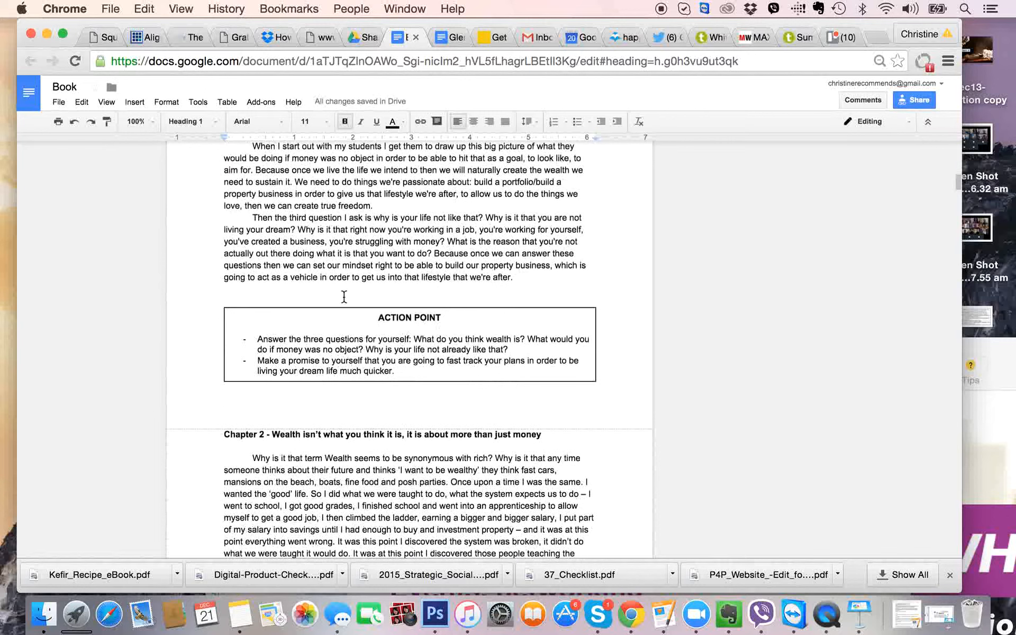
pyautogui.scroll(-8, 356, 364)
pyautogui.scroll(-9, 356, 365)
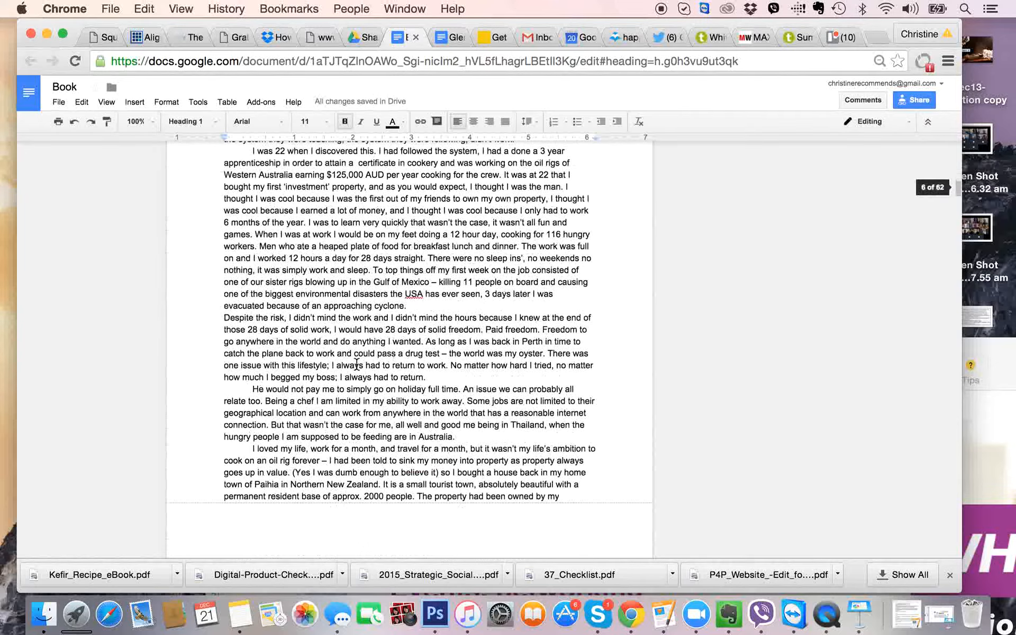
pyautogui.scroll(20, 356, 364)
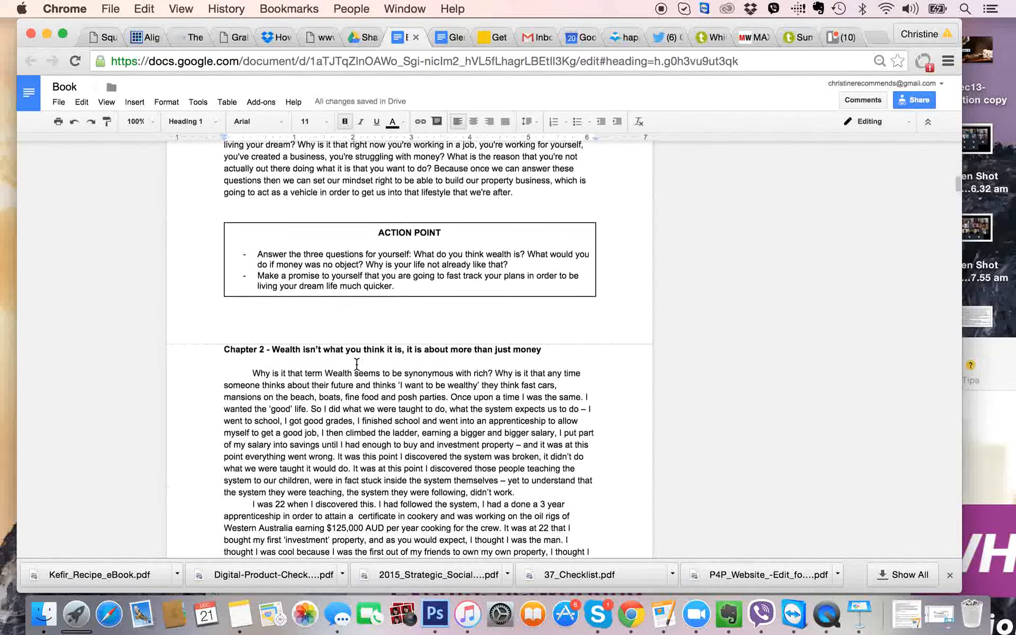
pyautogui.scroll(20, 356, 365)
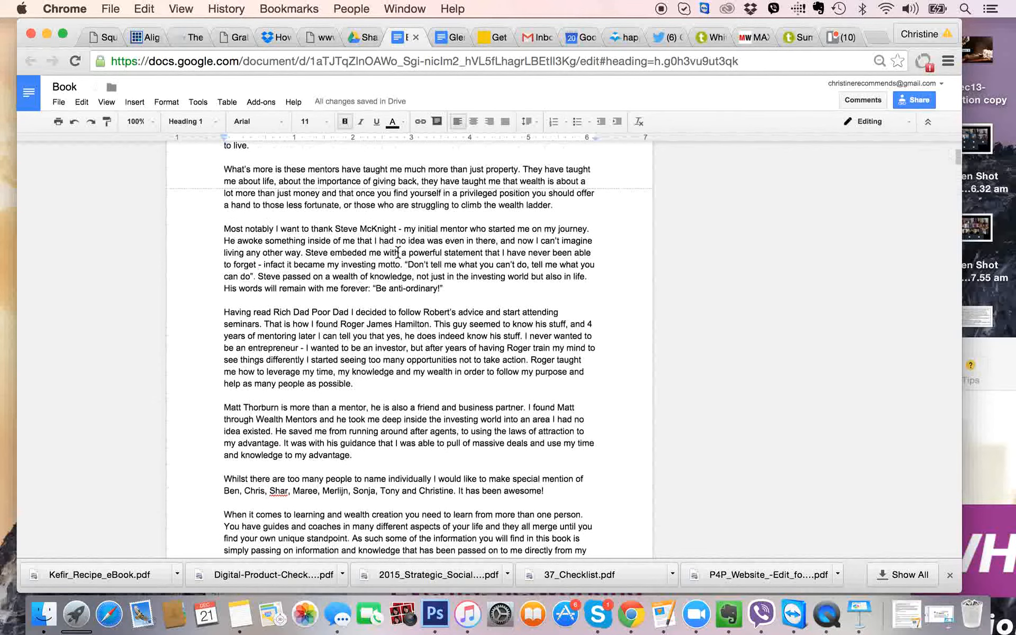
pyautogui.scroll(15, 413, 247)
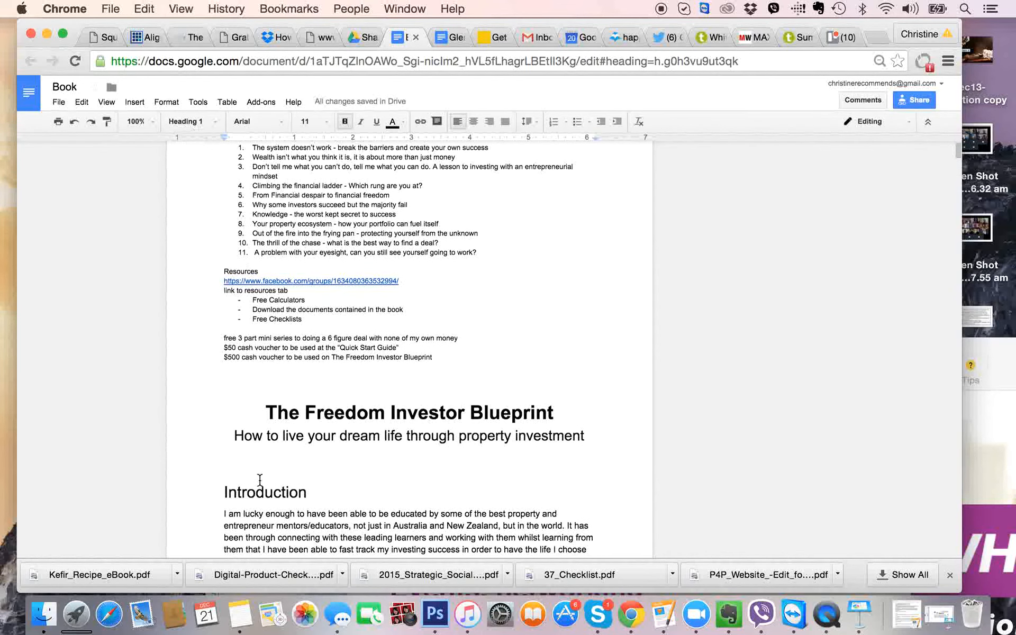
pyautogui.scroll(-15, 260, 479)
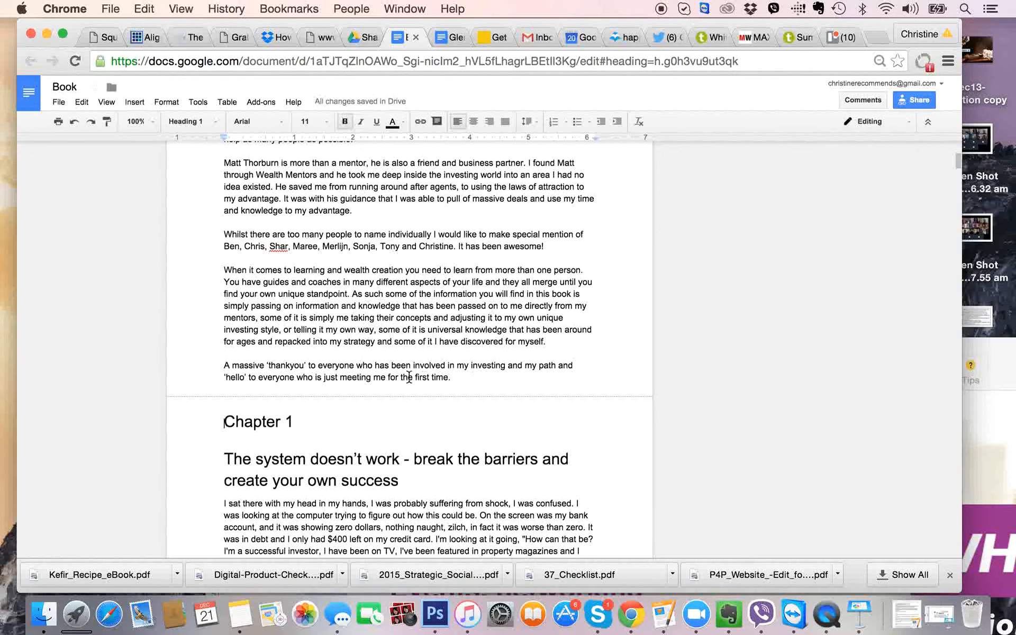
pyautogui.scroll(-5, 394, 375)
pyautogui.scroll(-5, 395, 375)
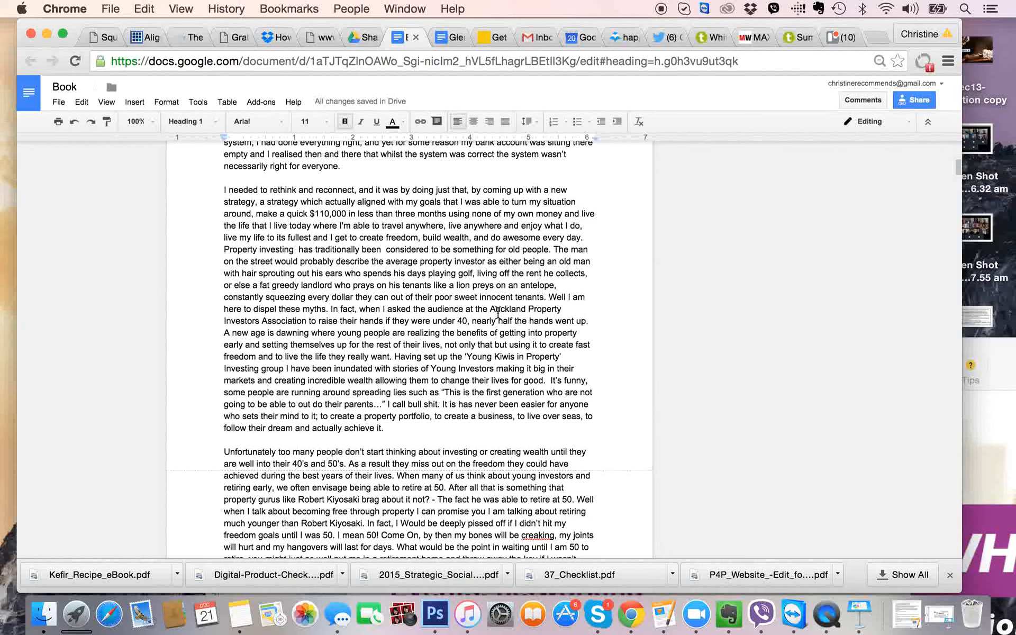
pyautogui.scroll(20, 498, 313)
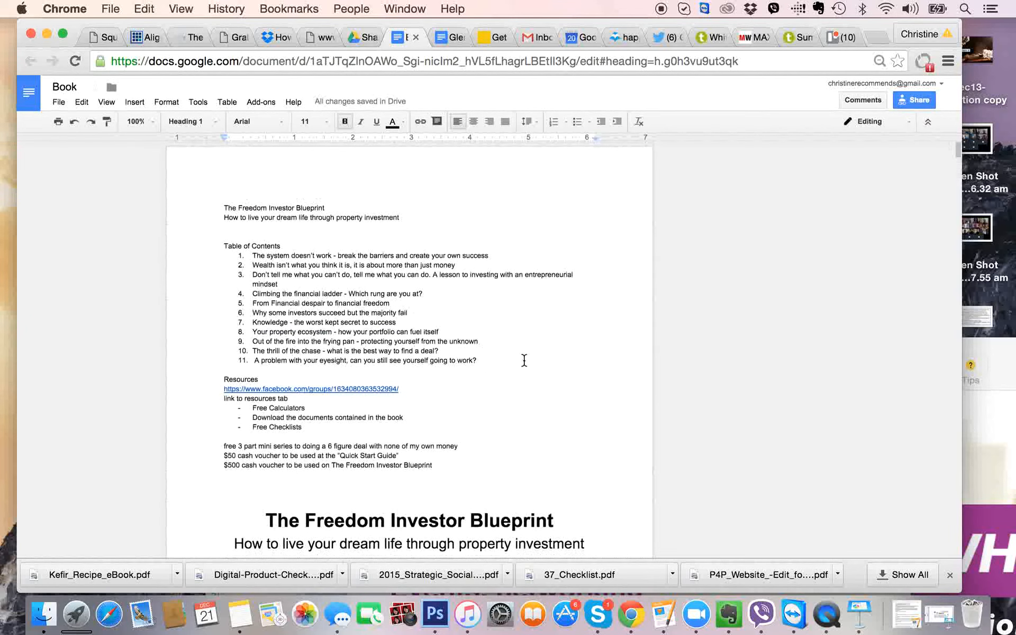